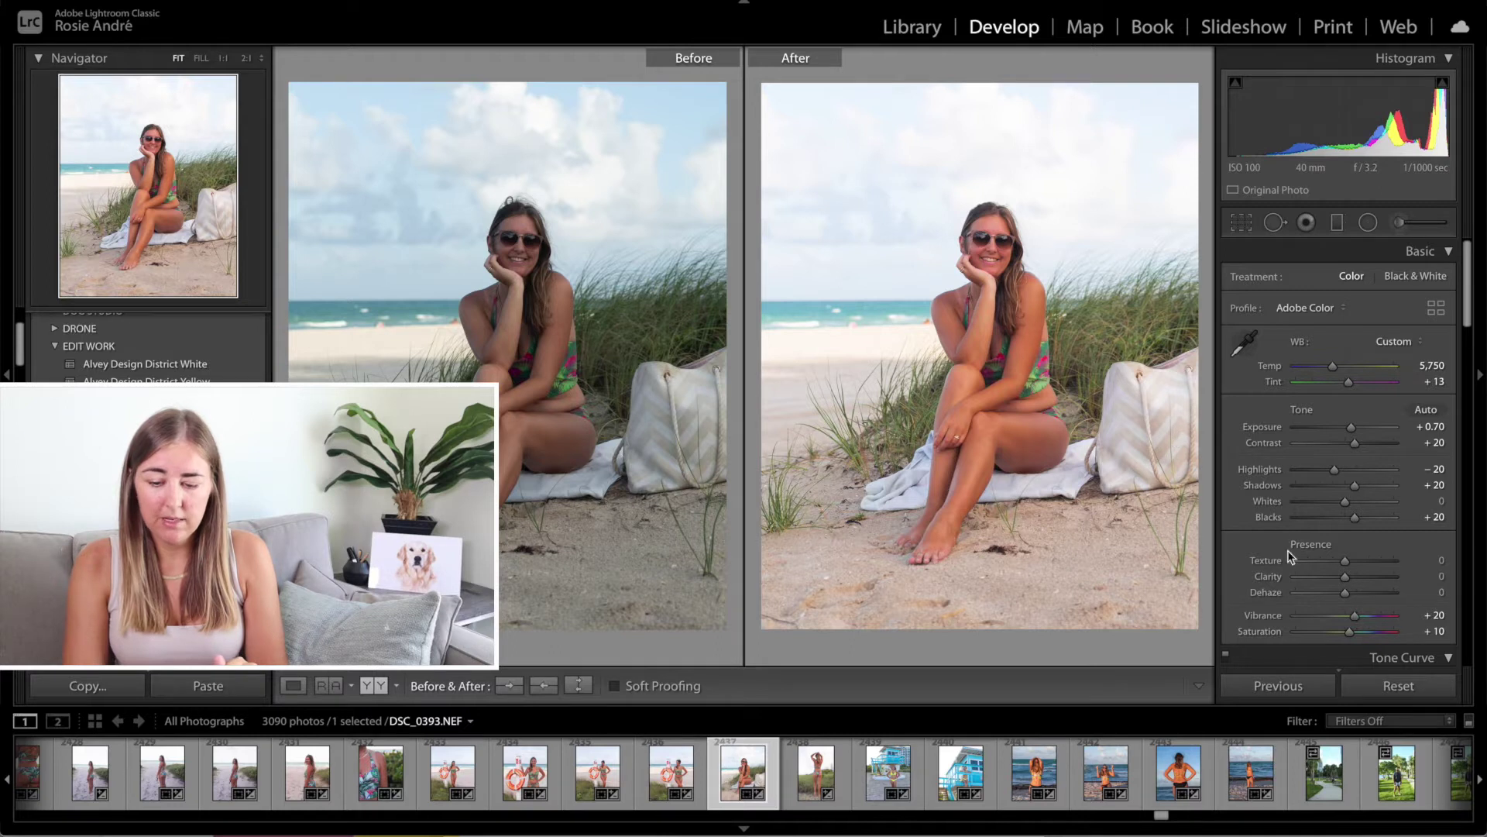
Step: Reset the beach portrait's develop settings and review its 4 x 5 / 8 x 10 crop and straightening
click(1389, 687)
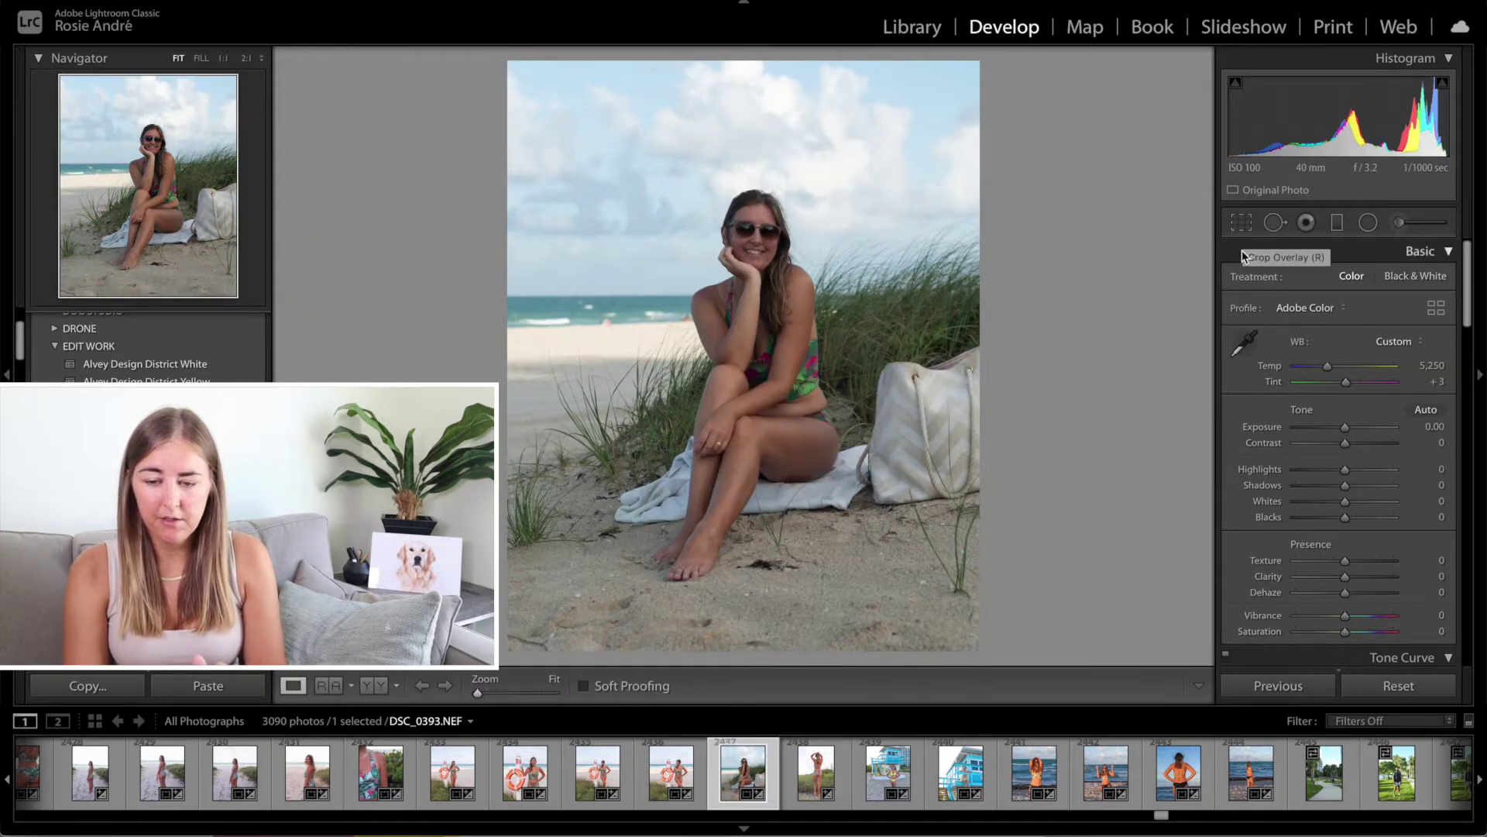
click(1242, 223)
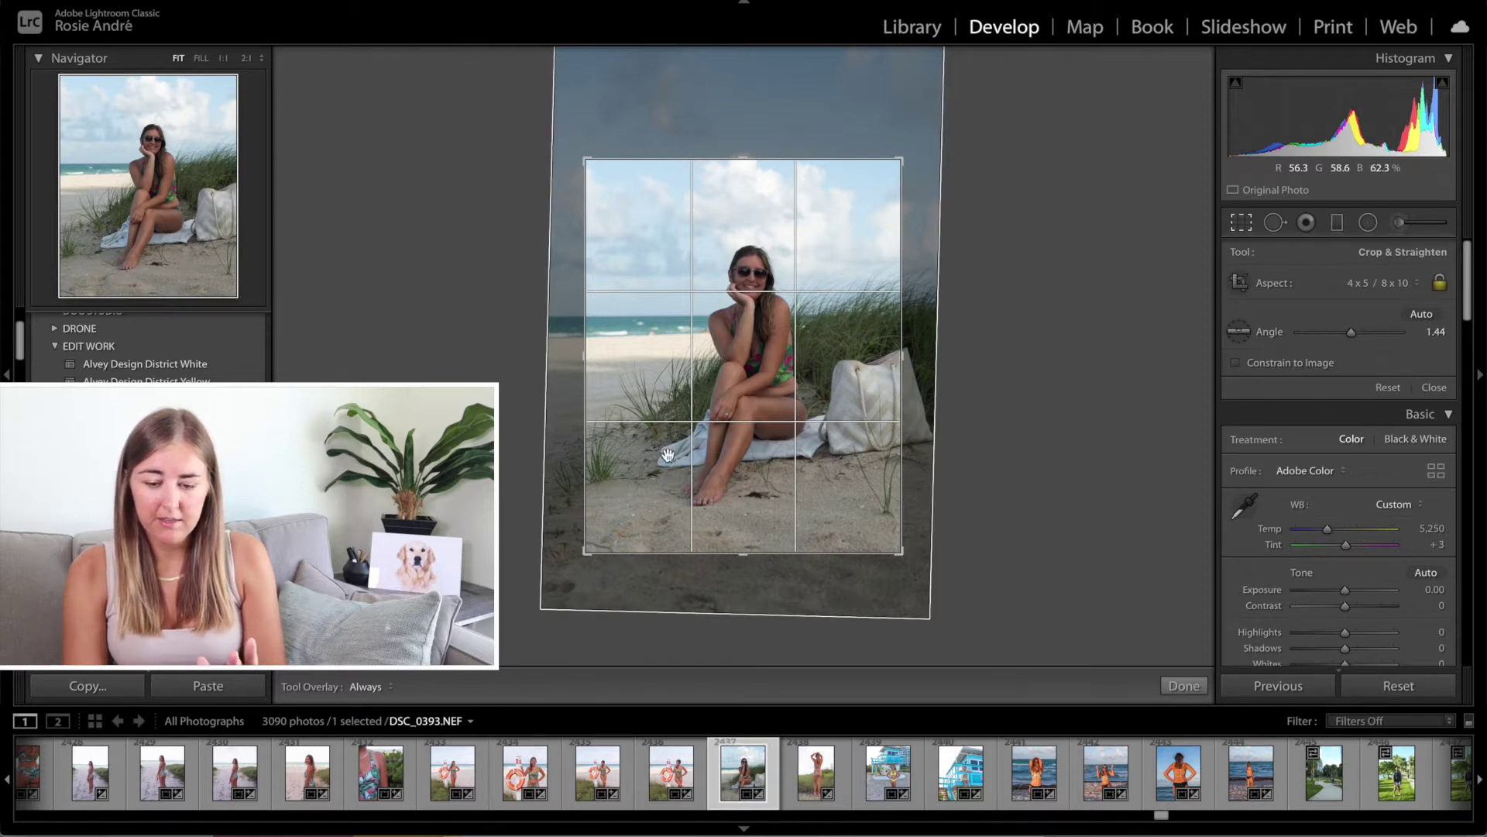
click(1183, 686)
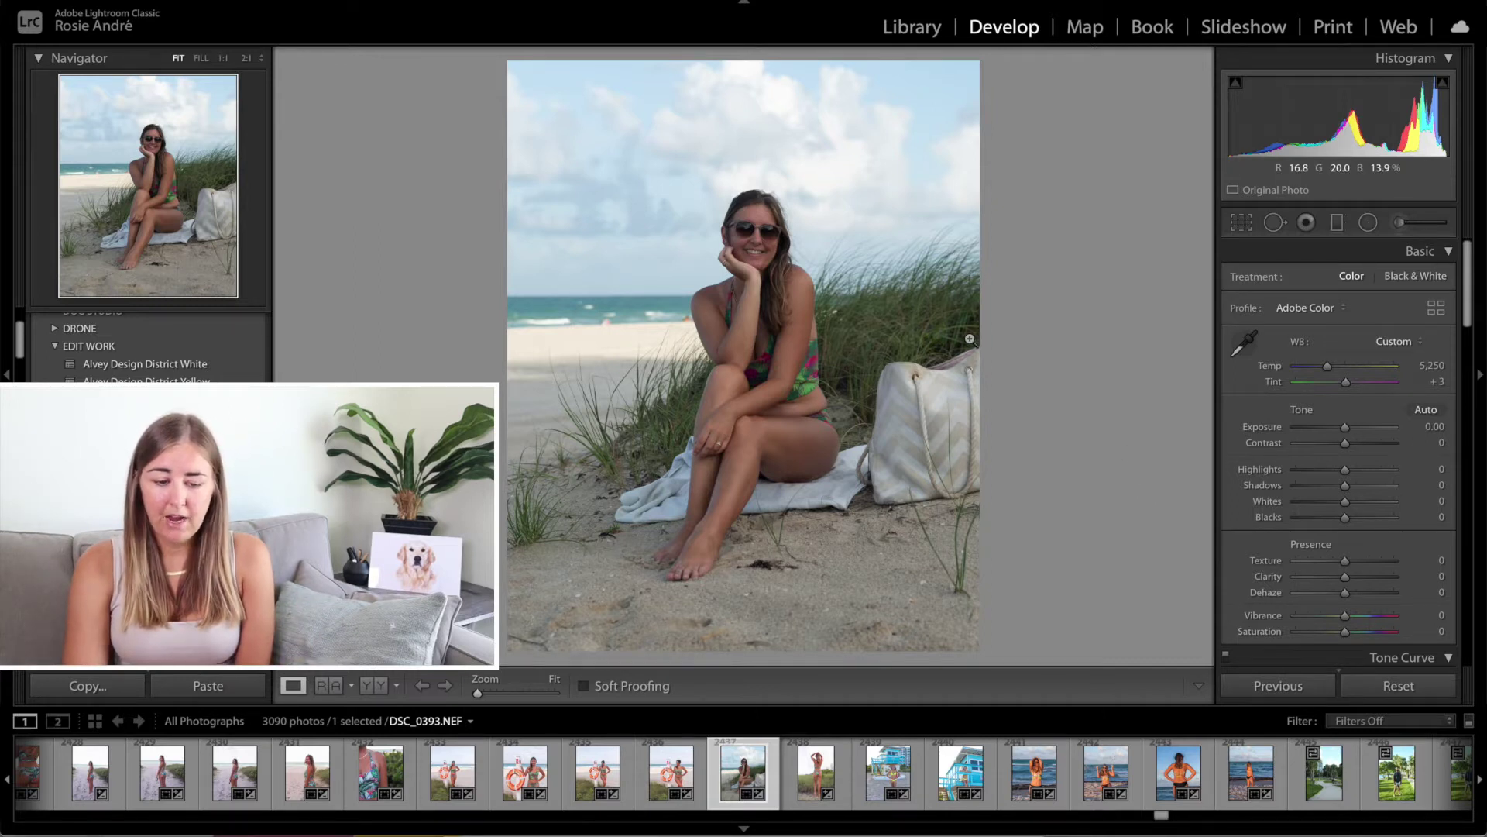
Step: Try extreme Exposure values in the side-by-side before/after comparison, reset Exposure to 0 and return to the single-photo view
click(367, 685)
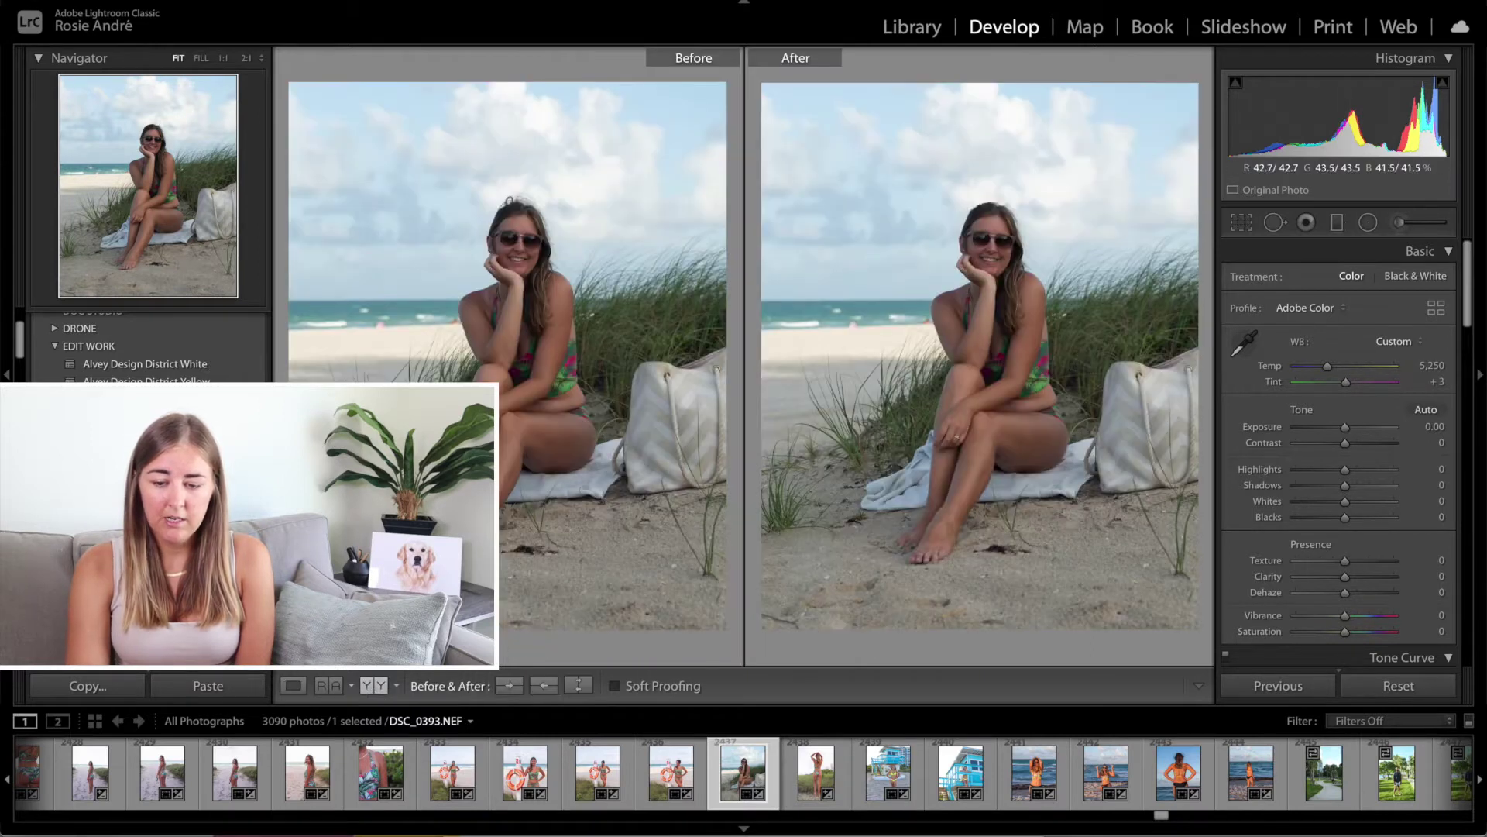
drag(1345, 427, 1395, 434)
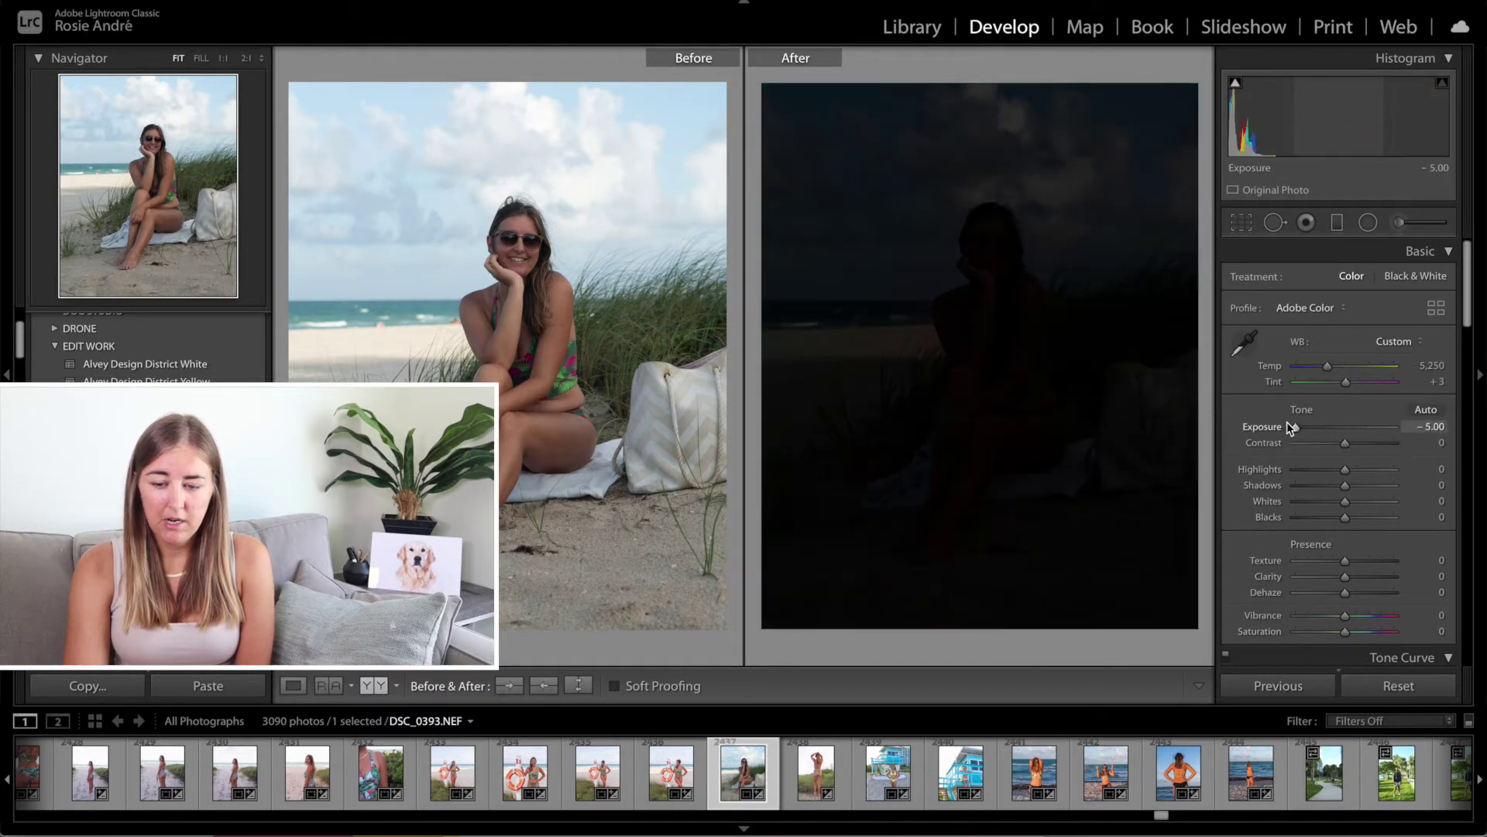
click(1351, 428)
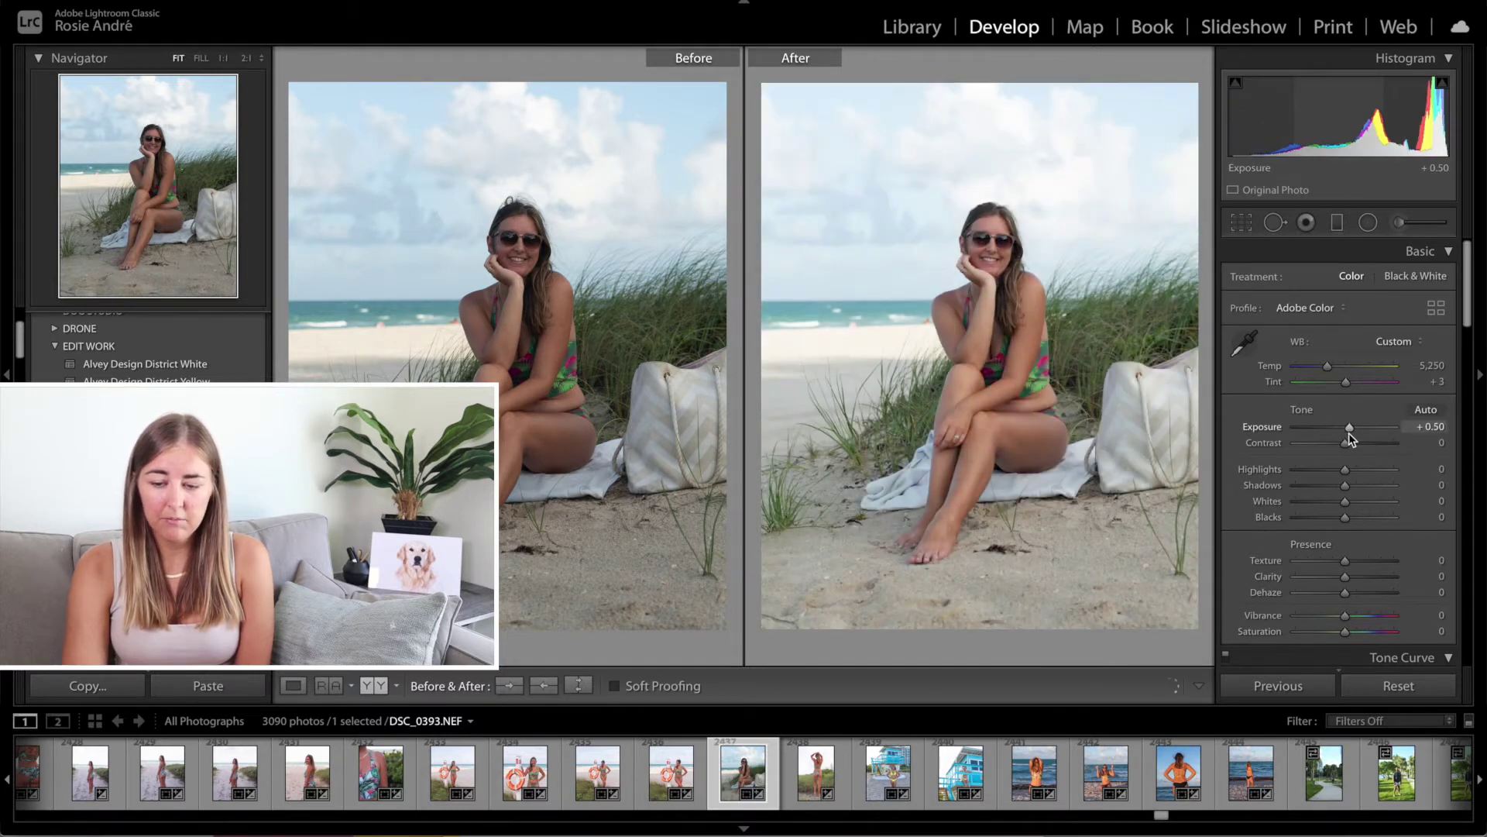
double_click(1350, 431)
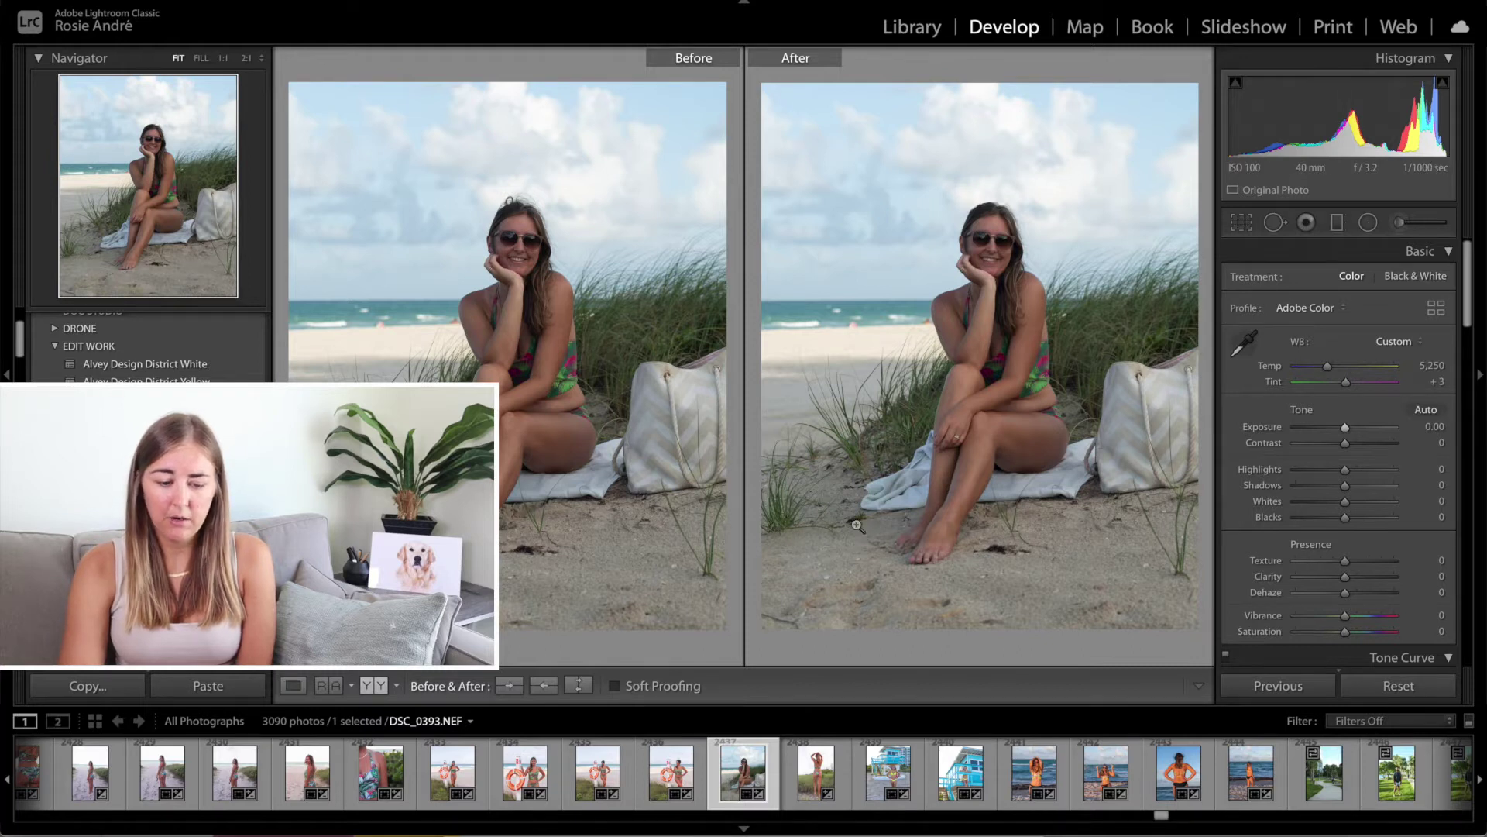
key(d)
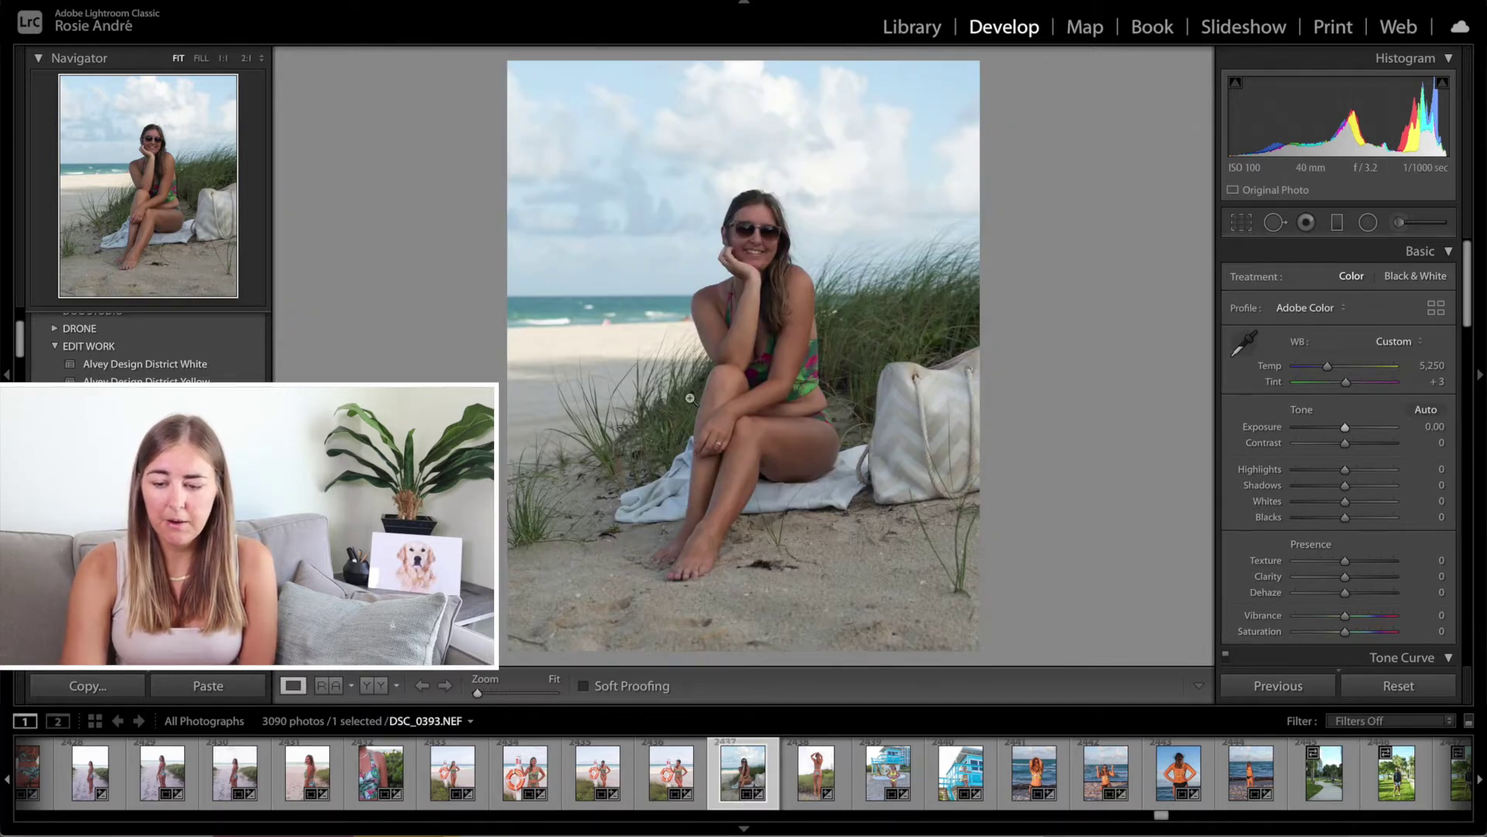
Step: Set Exposure to +0.70 and compare the photo before and after the change
drag(1346, 427, 1352, 427)
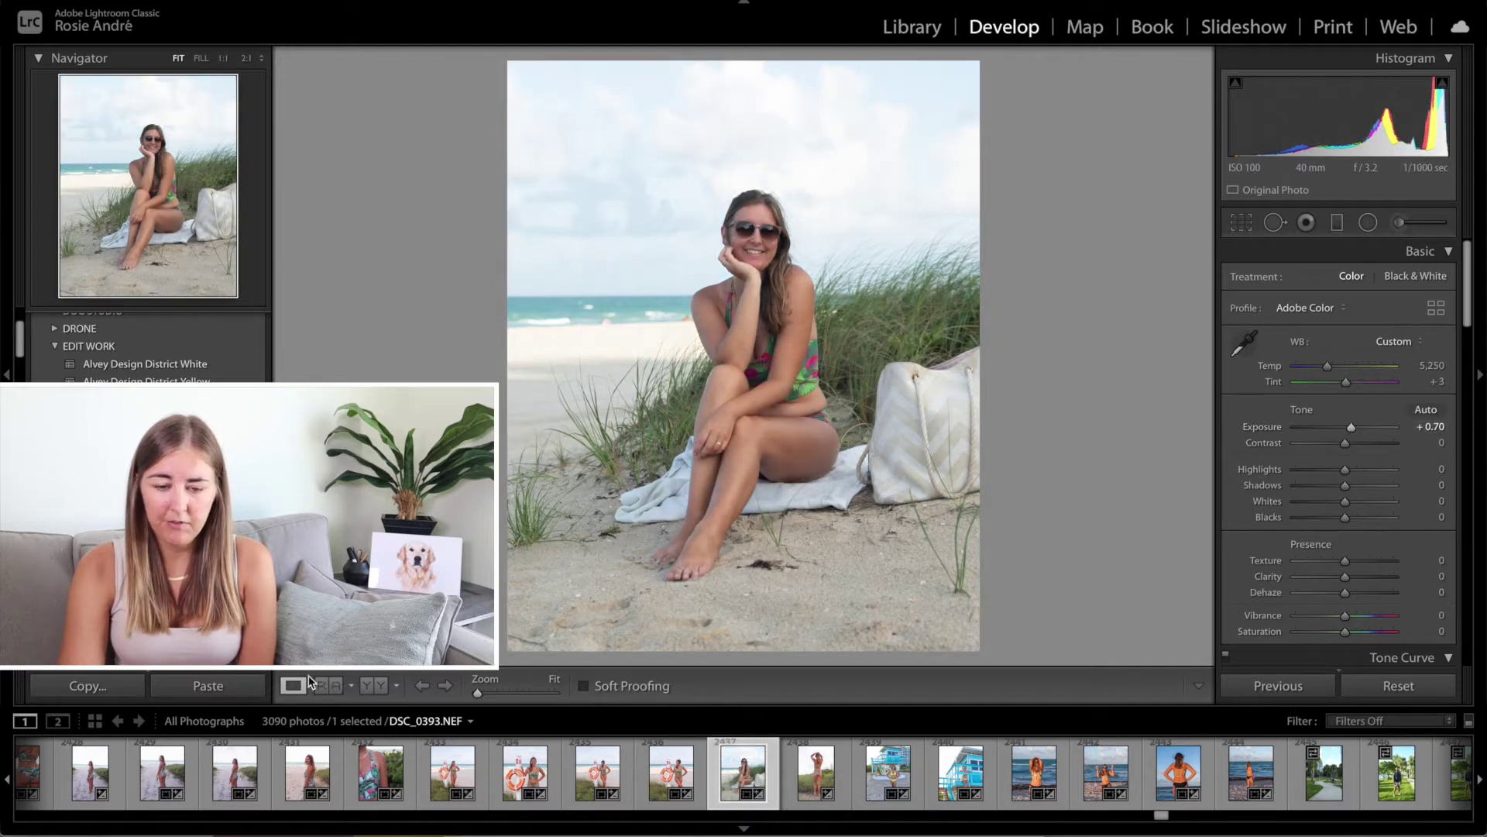
click(366, 689)
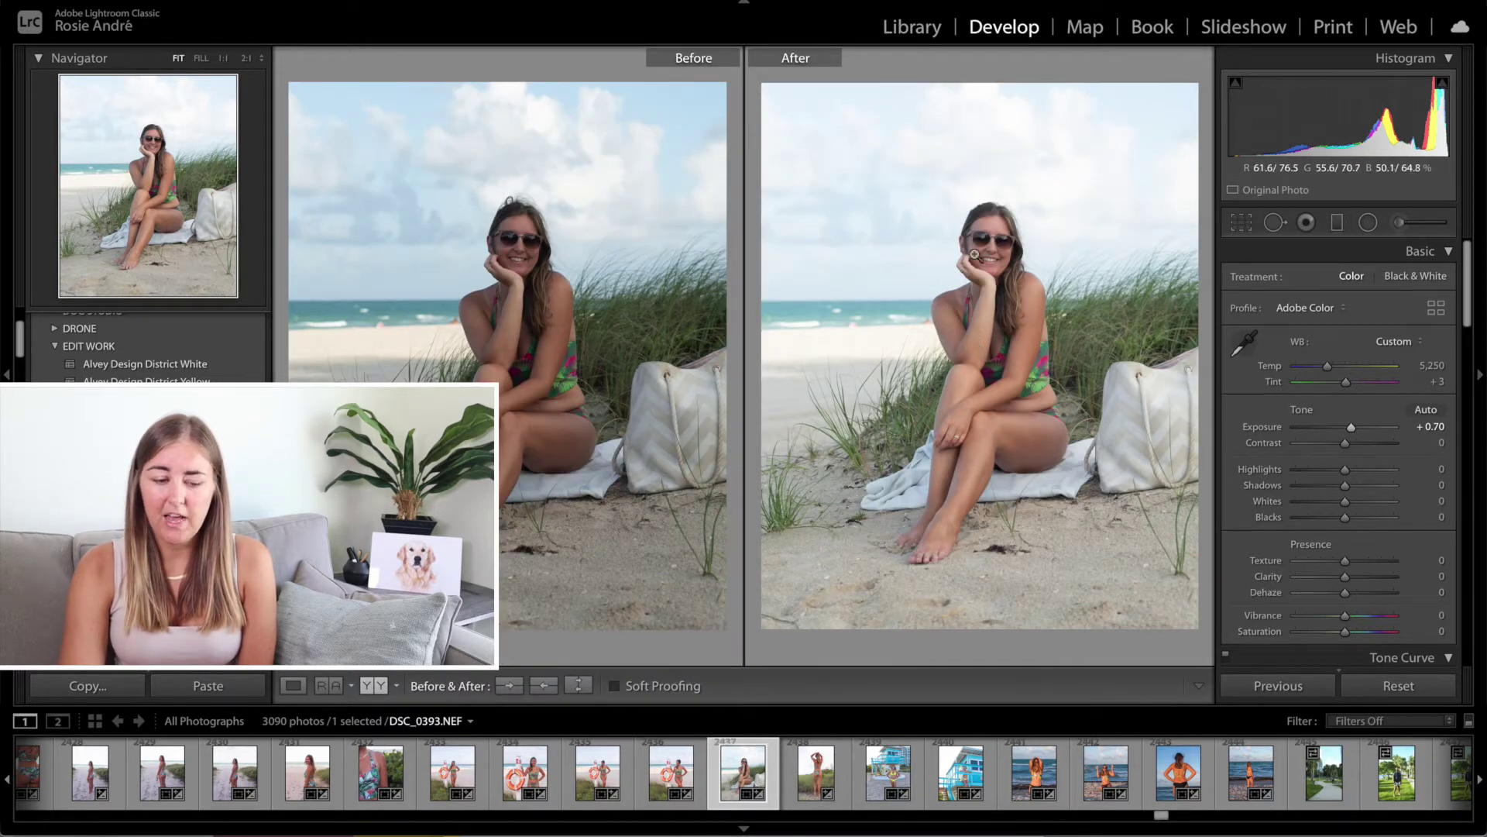
click(282, 686)
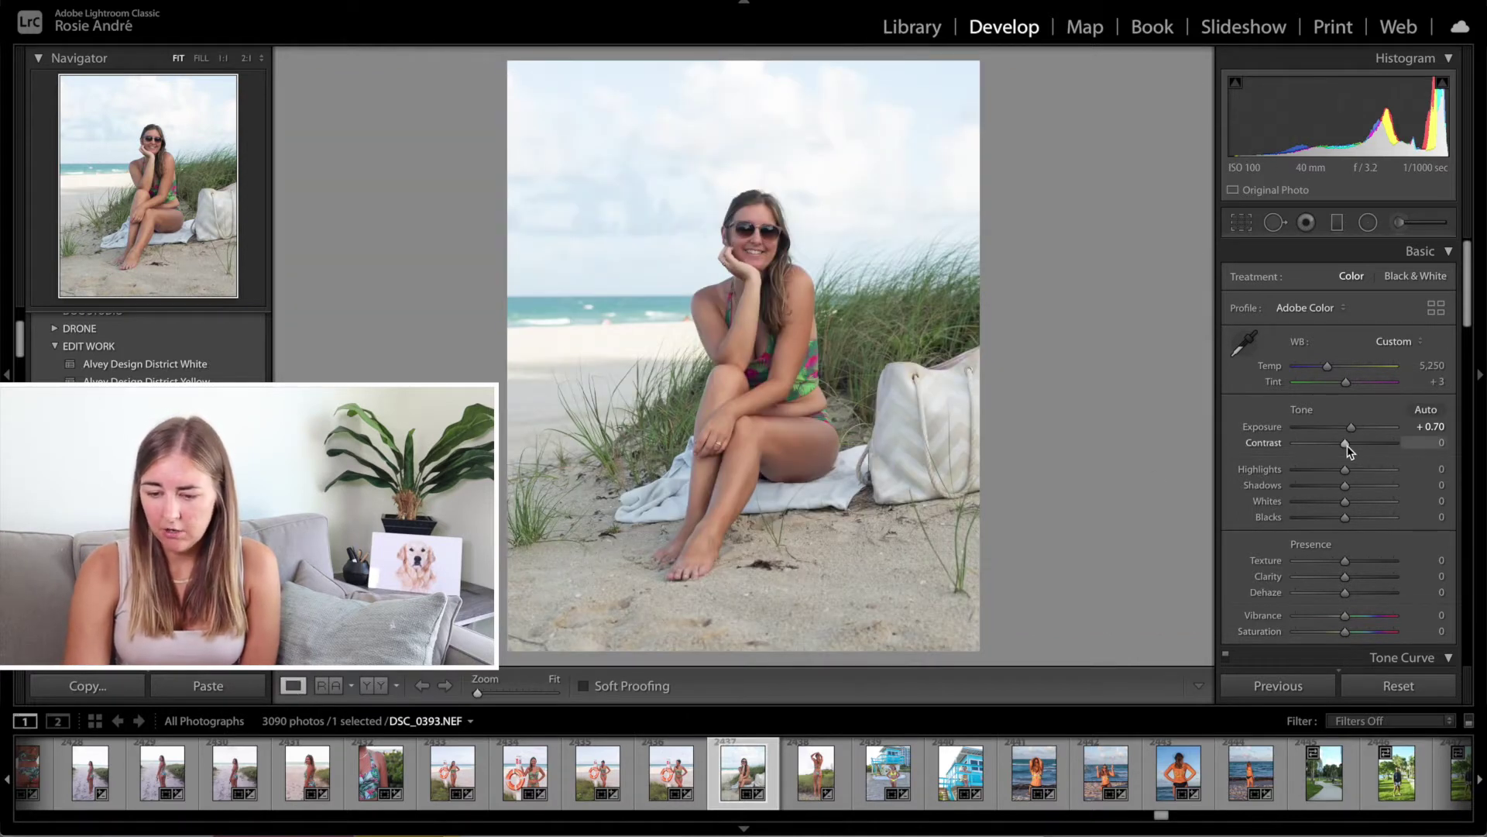
Step: Adjust the photo's tone with Contrast +20, Highlights -20, Shadows +20 and Blacks -20
mouse_move(1350, 448)
mouse_down()
mouse_move(1413, 446)
mouse_move(1254, 449)
mouse_move(1360, 455)
mouse_up()
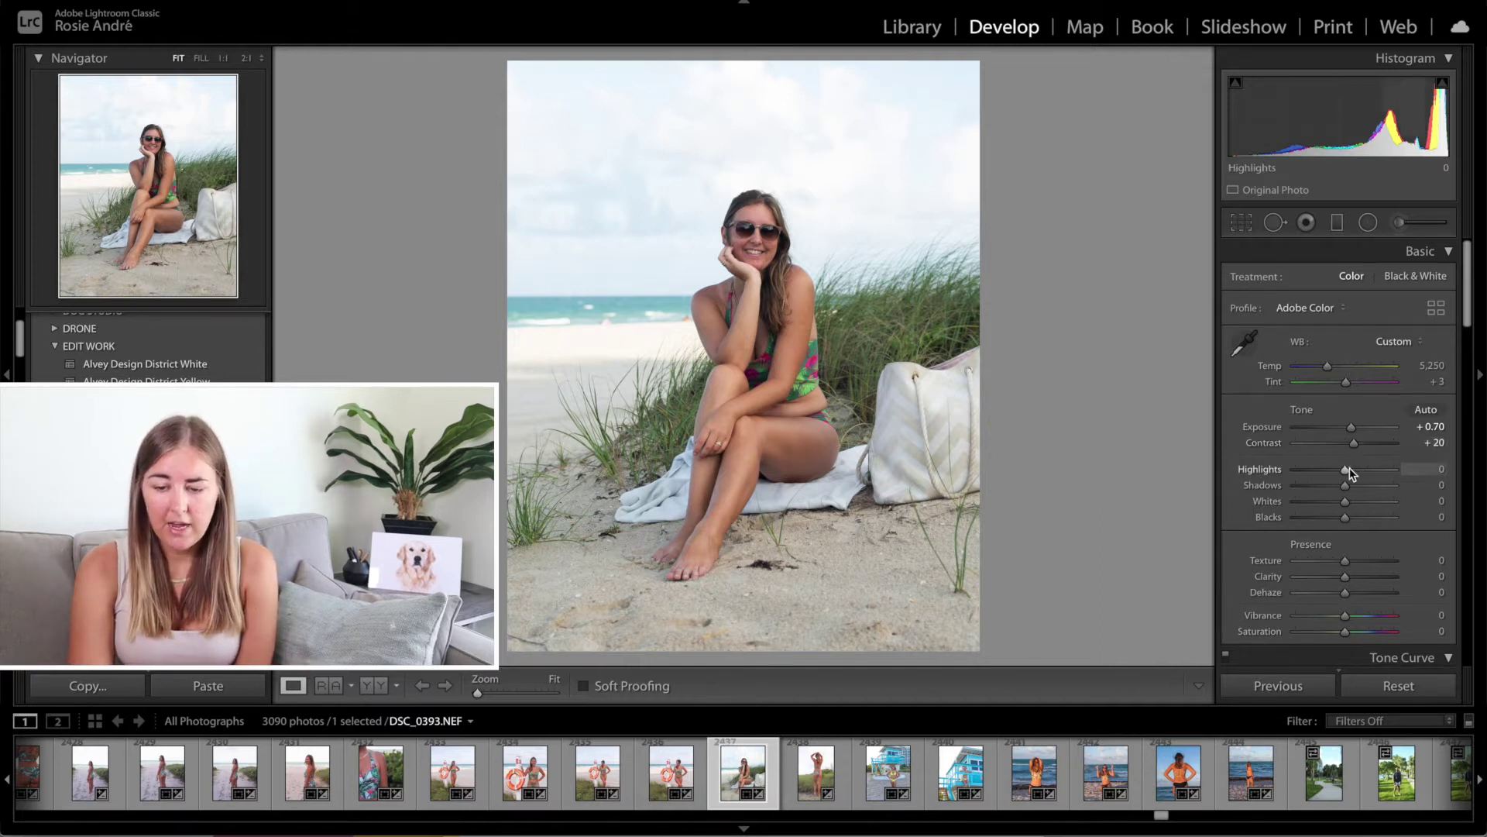
mouse_move(1346, 471)
mouse_down()
mouse_move(1268, 484)
mouse_move(1476, 499)
mouse_move(1341, 475)
mouse_up()
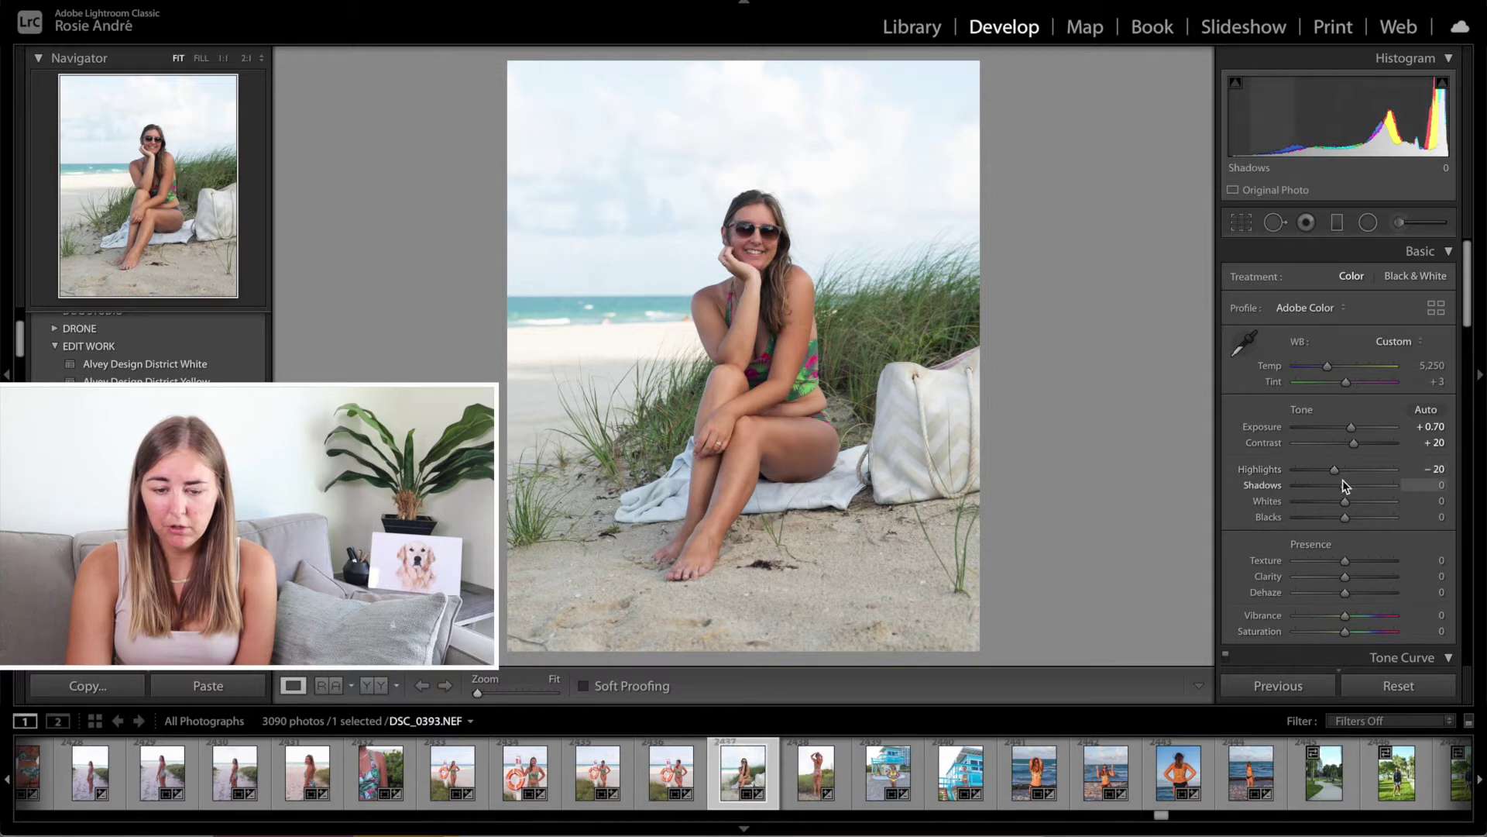
mouse_move(1348, 487)
mouse_down()
mouse_move(1369, 493)
mouse_move(1354, 492)
mouse_up()
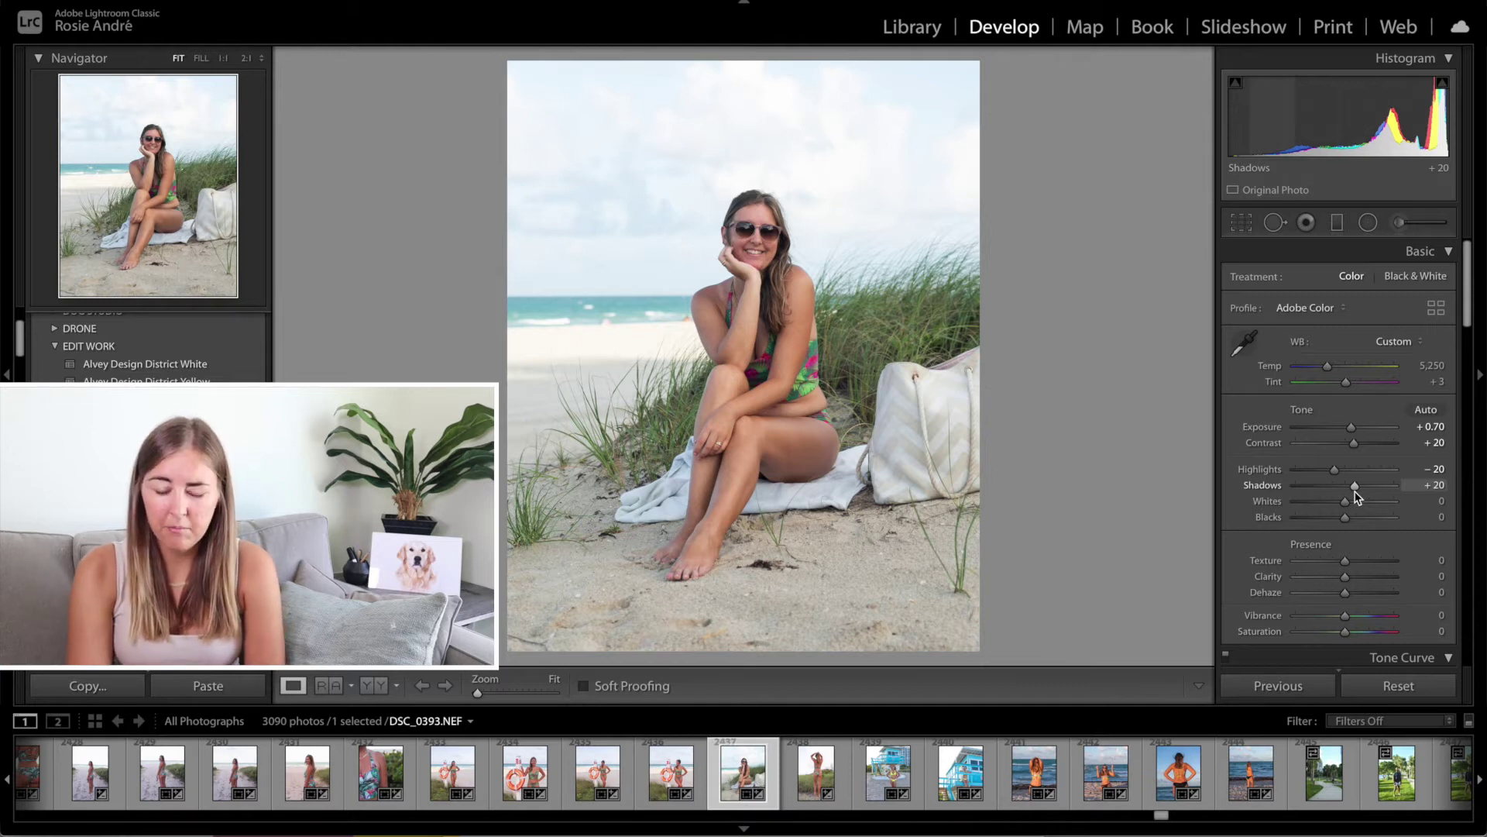
mouse_move(1348, 524)
mouse_down()
mouse_move(1331, 529)
mouse_move(1384, 519)
mouse_move(1424, 536)
mouse_move(1287, 523)
mouse_move(1336, 520)
mouse_up()
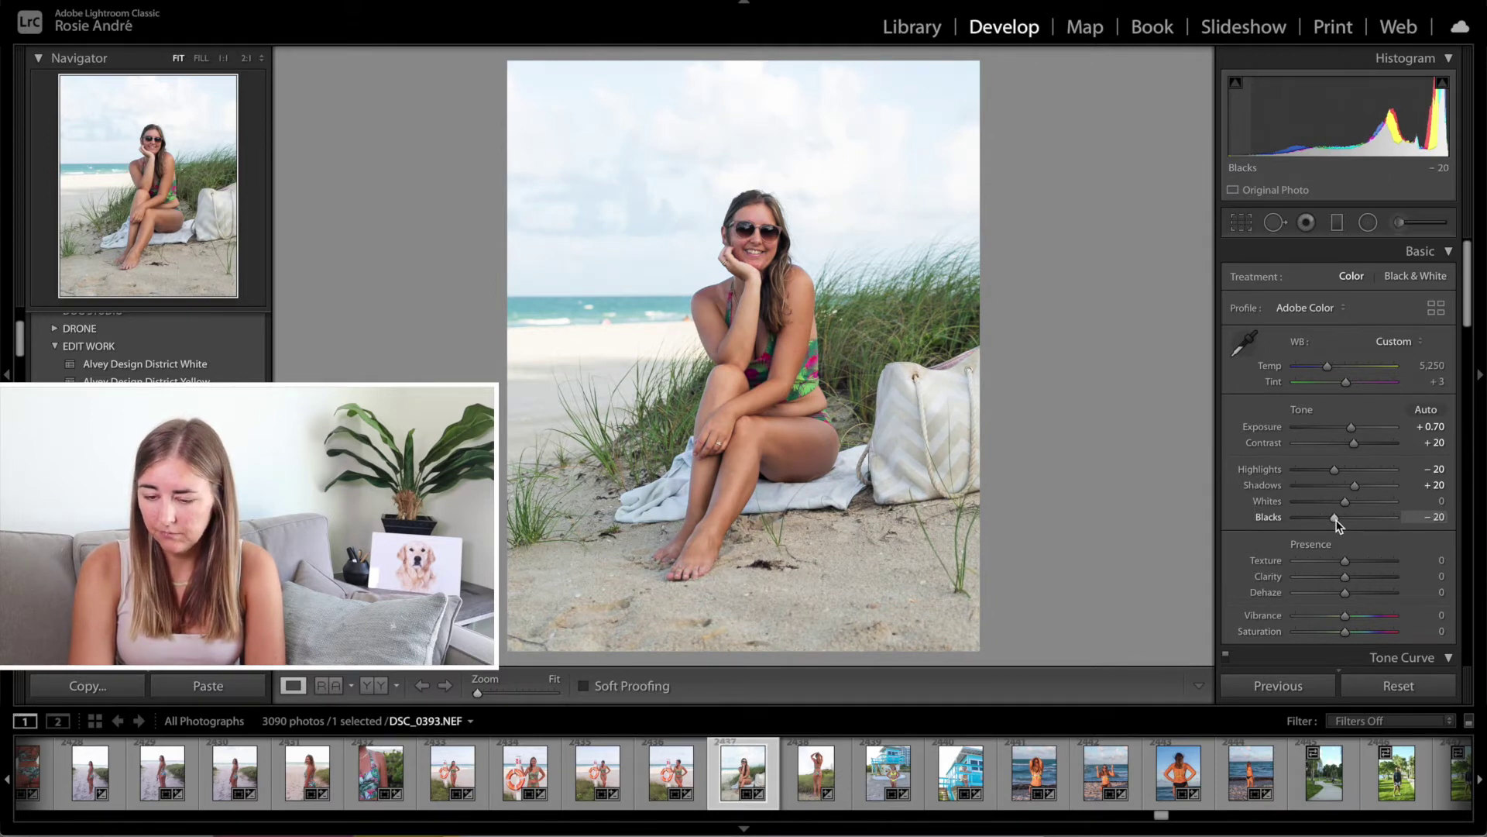
Step: Try Clarity at +35 on the portrait and reset it to 0
scroll(1342, 465, down, 3)
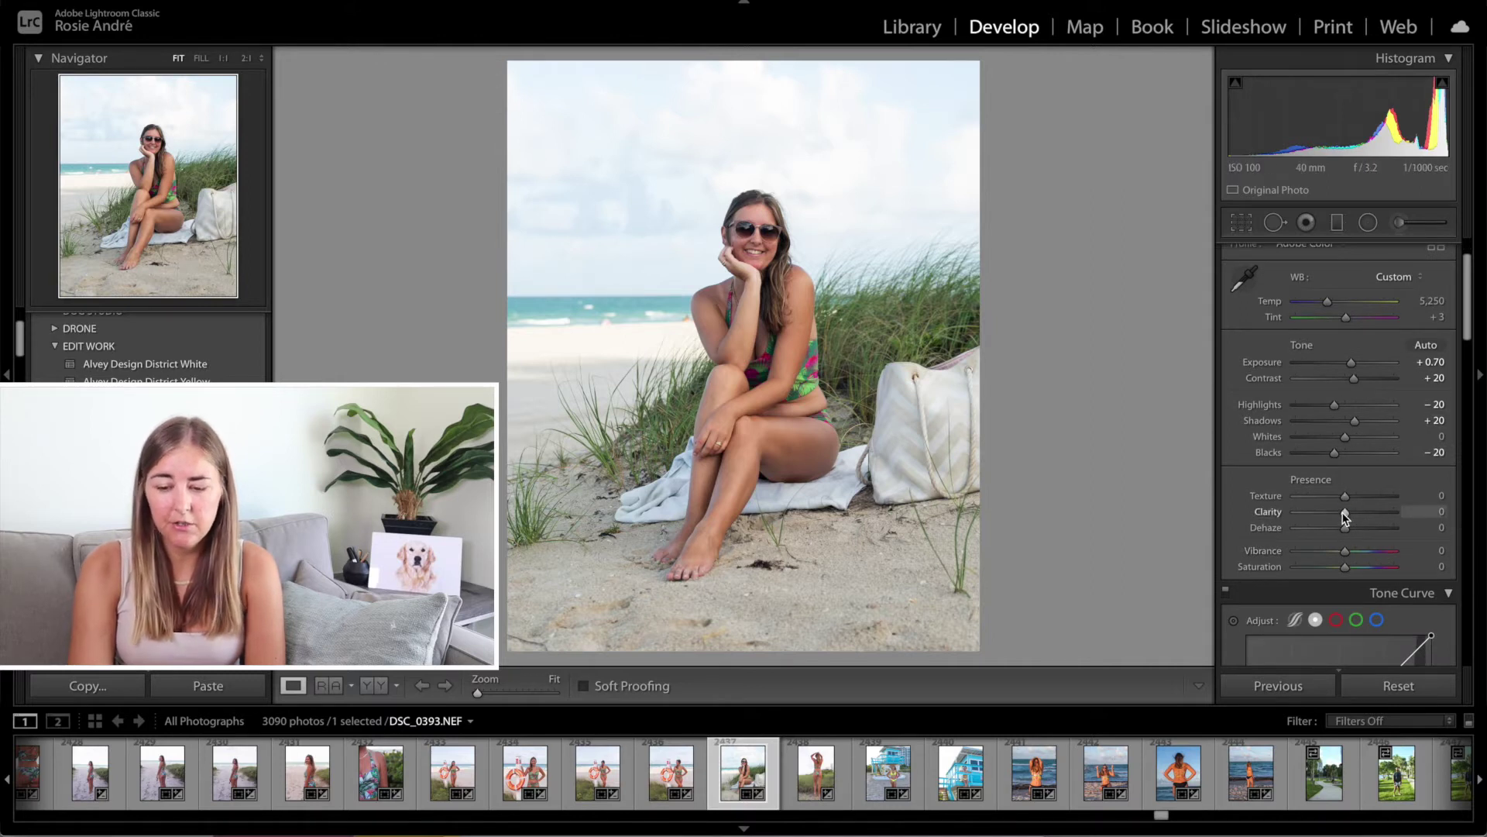
drag(1346, 517, 1364, 517)
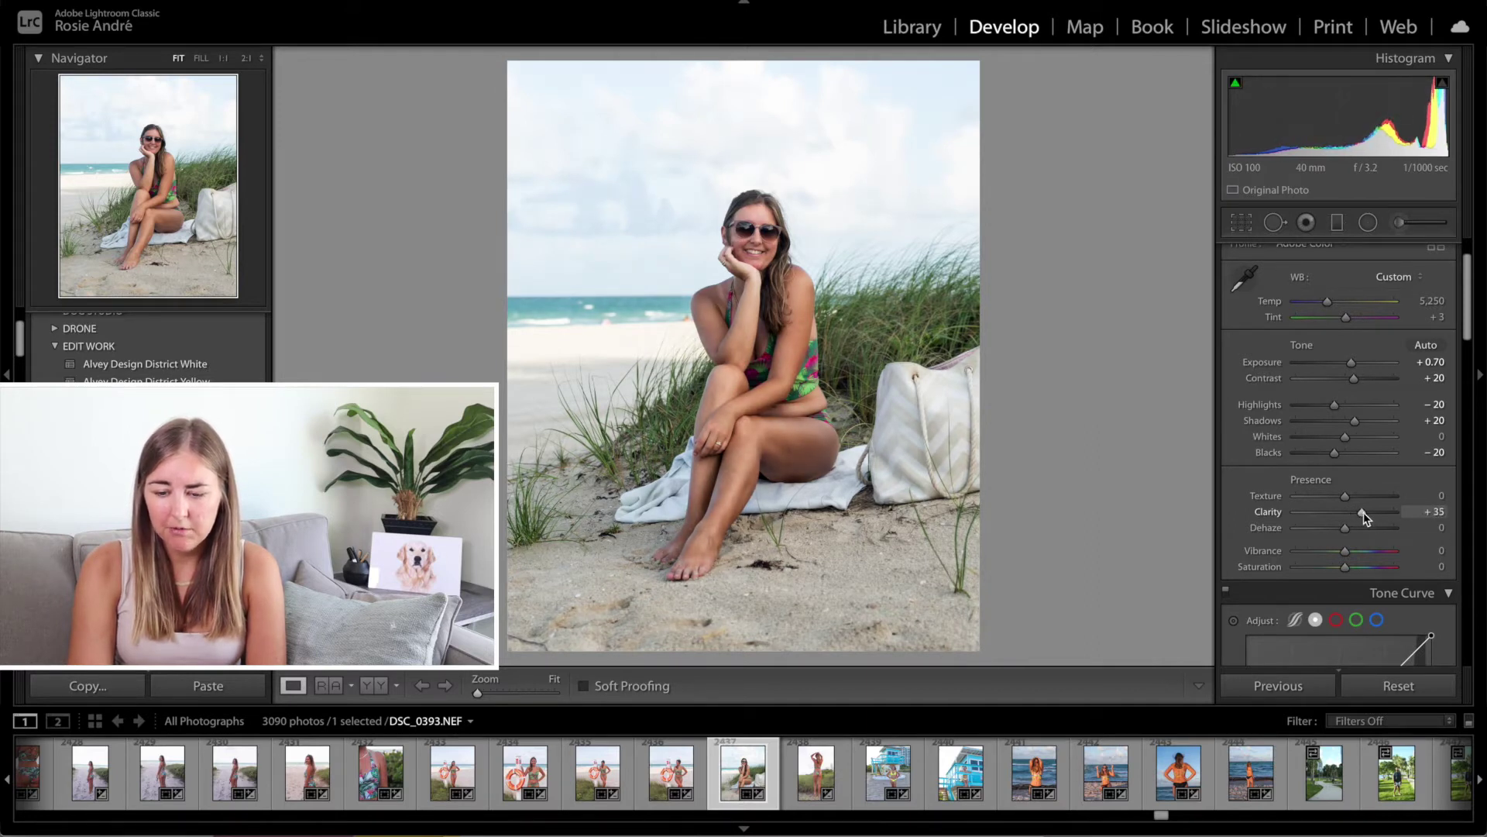
double_click(1337, 512)
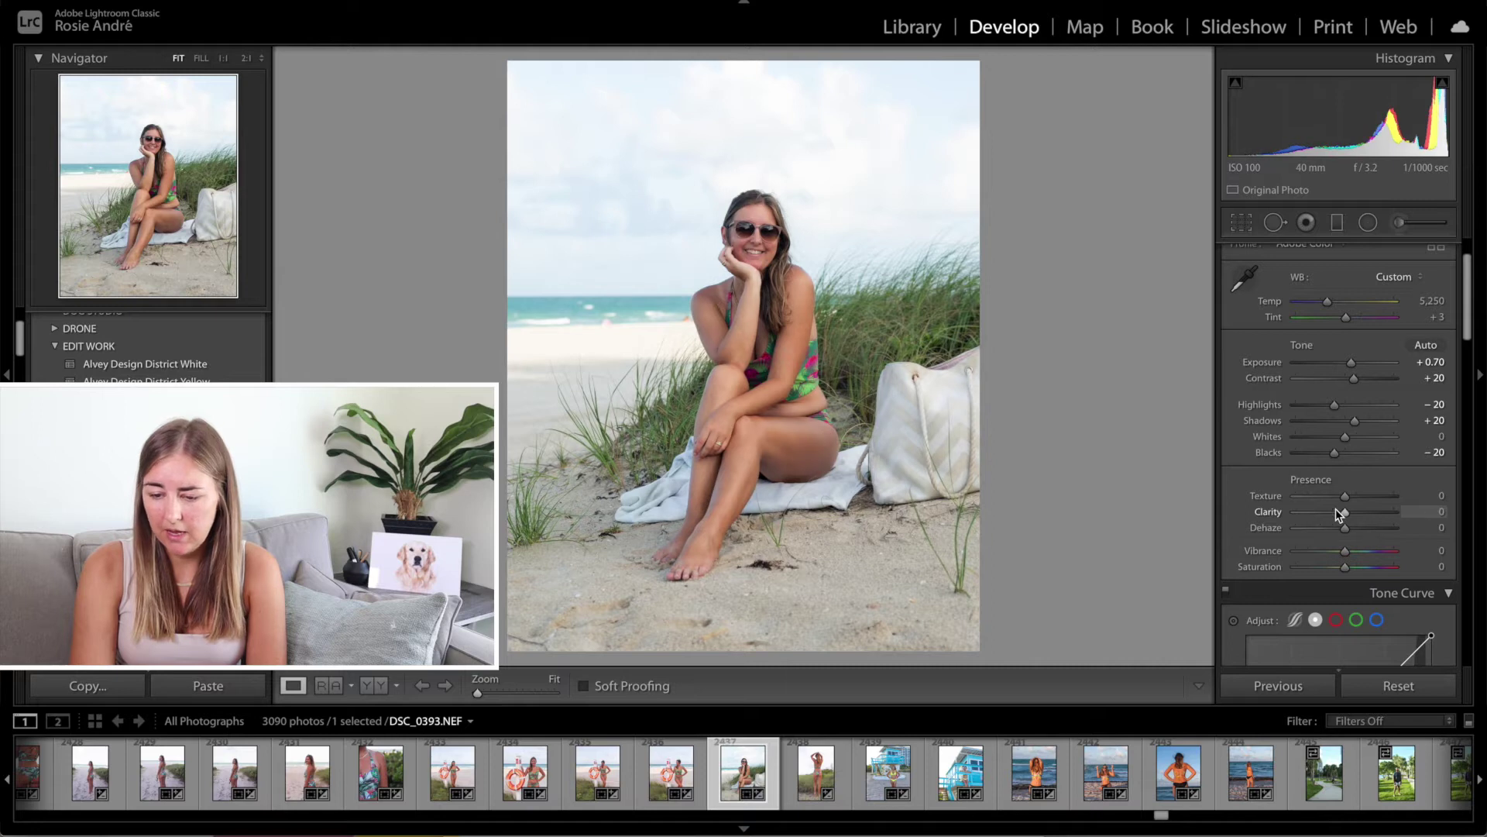
Step: Set Vibrance to +20 and Saturation to +10, testing Vibrance at +100 along the way
drag(1345, 552, 1352, 567)
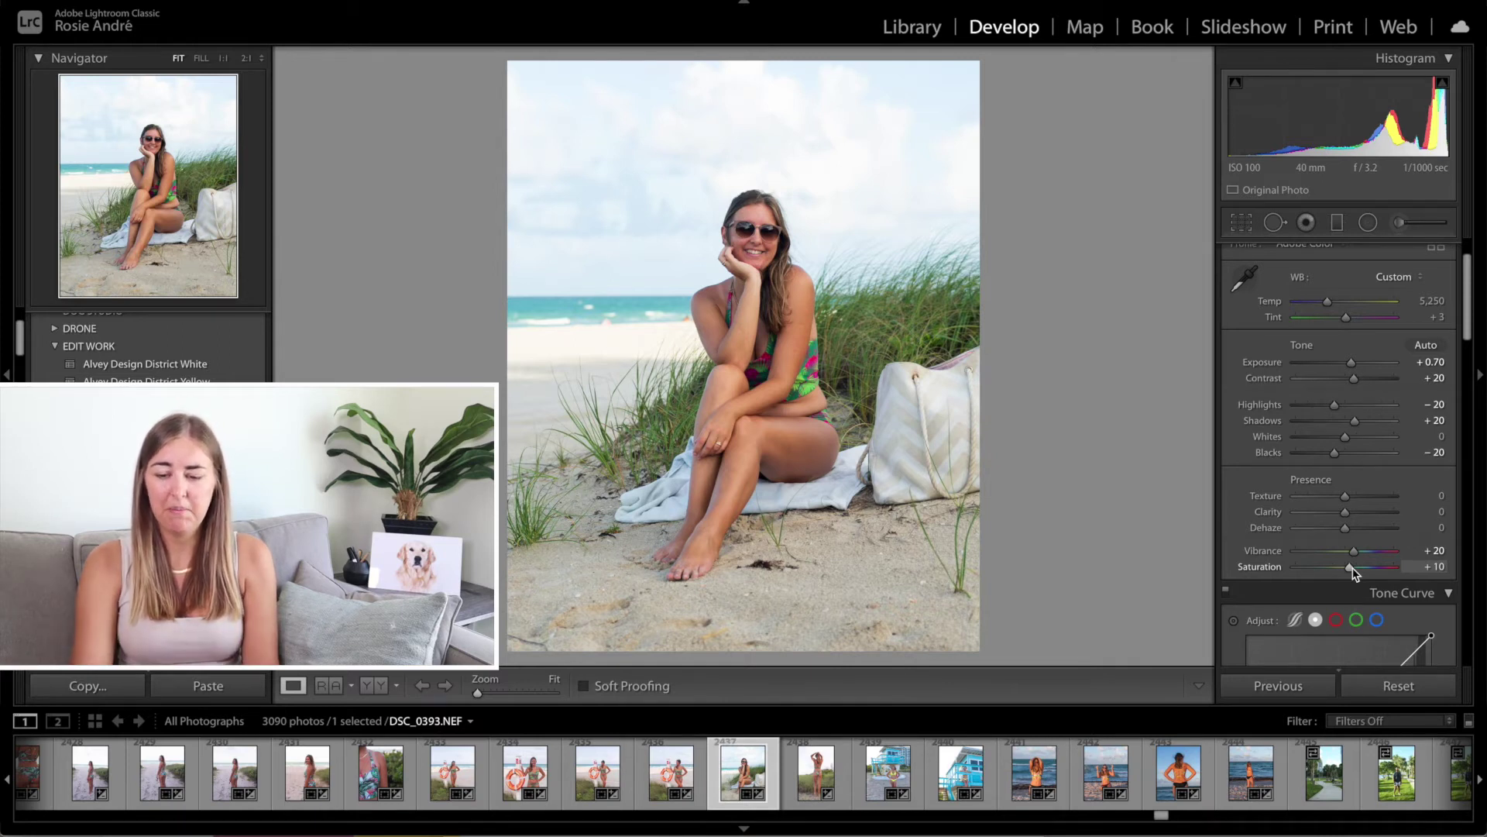
drag(1357, 556, 1401, 564)
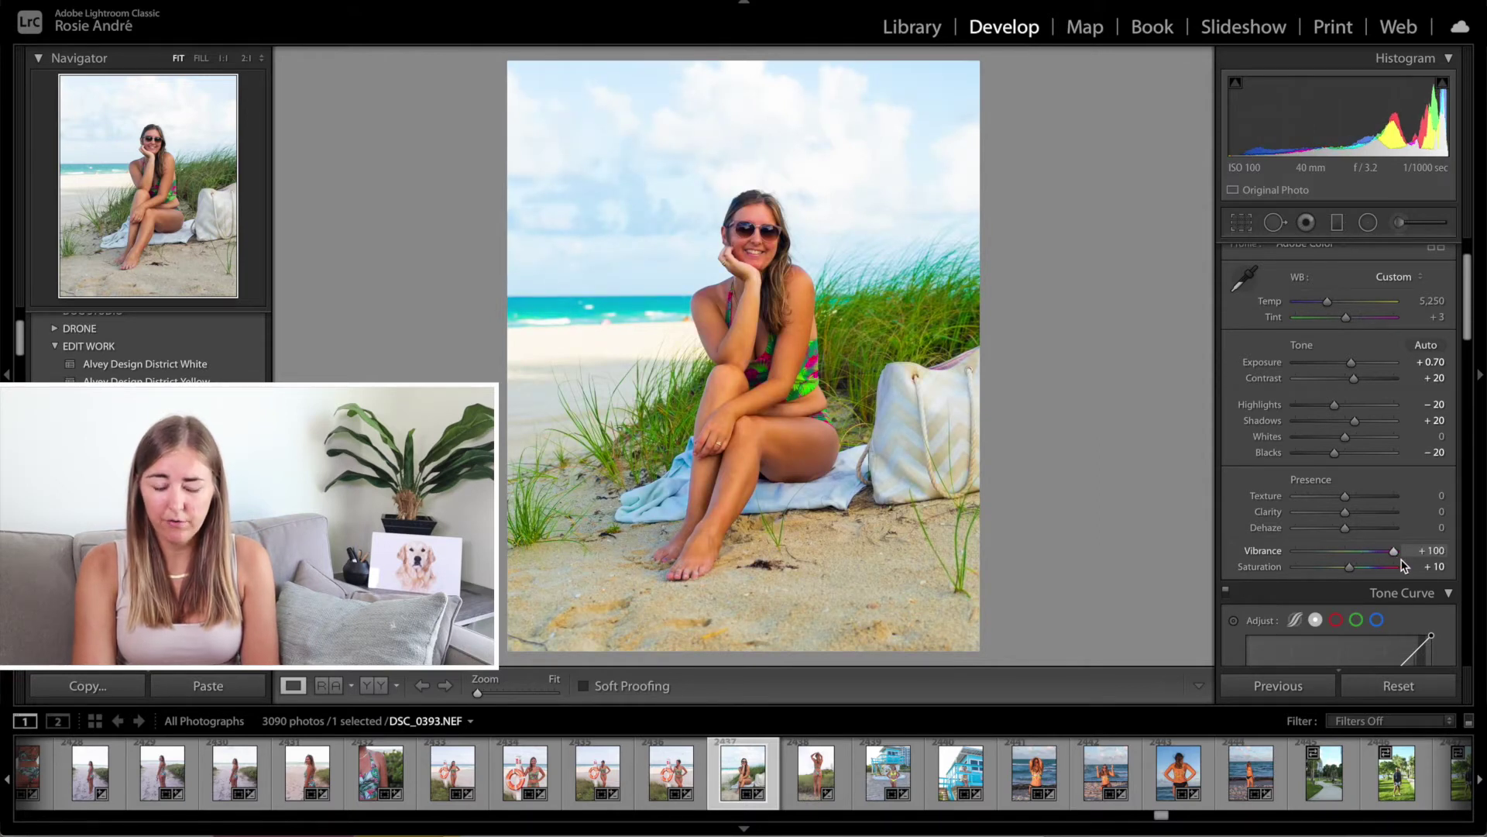
drag(1400, 564, 1350, 577)
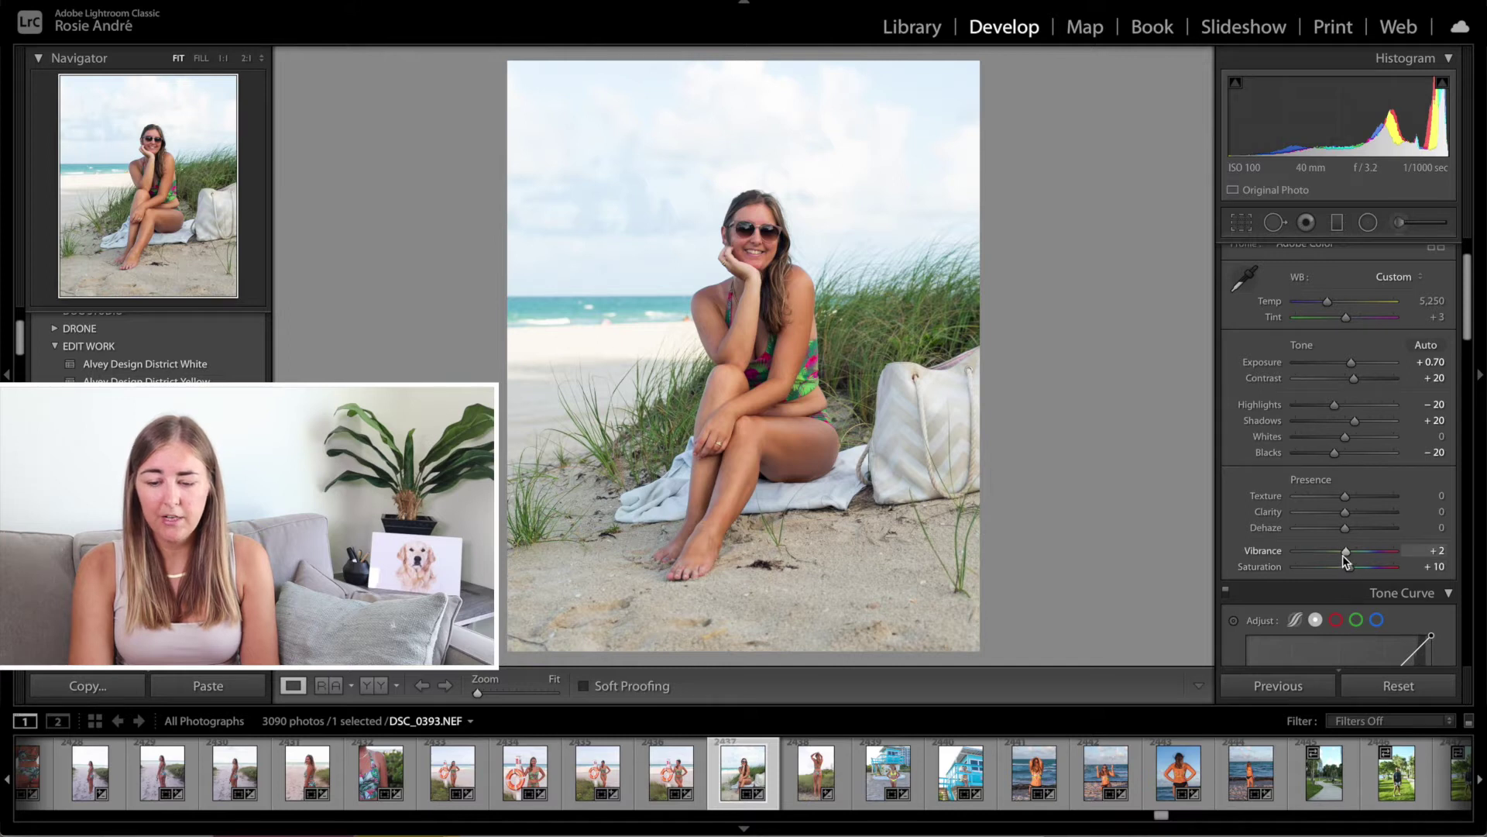
drag(1347, 551, 1352, 552)
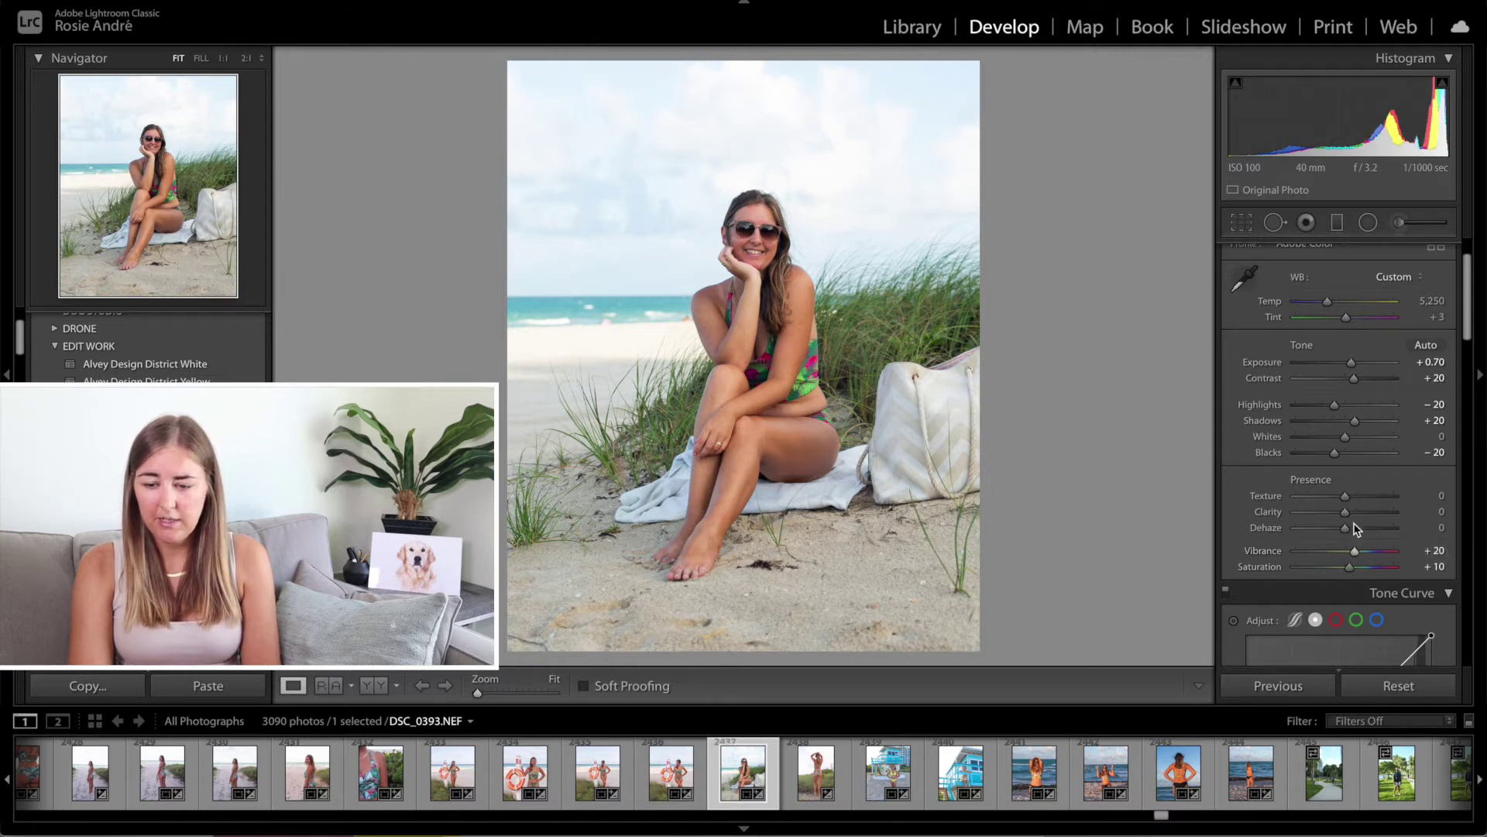
Step: Set the Orange hue to -10 in the HSL adjustments to shift the skin tones
scroll(1352, 506, down, 5)
scroll(1353, 508, down, 6)
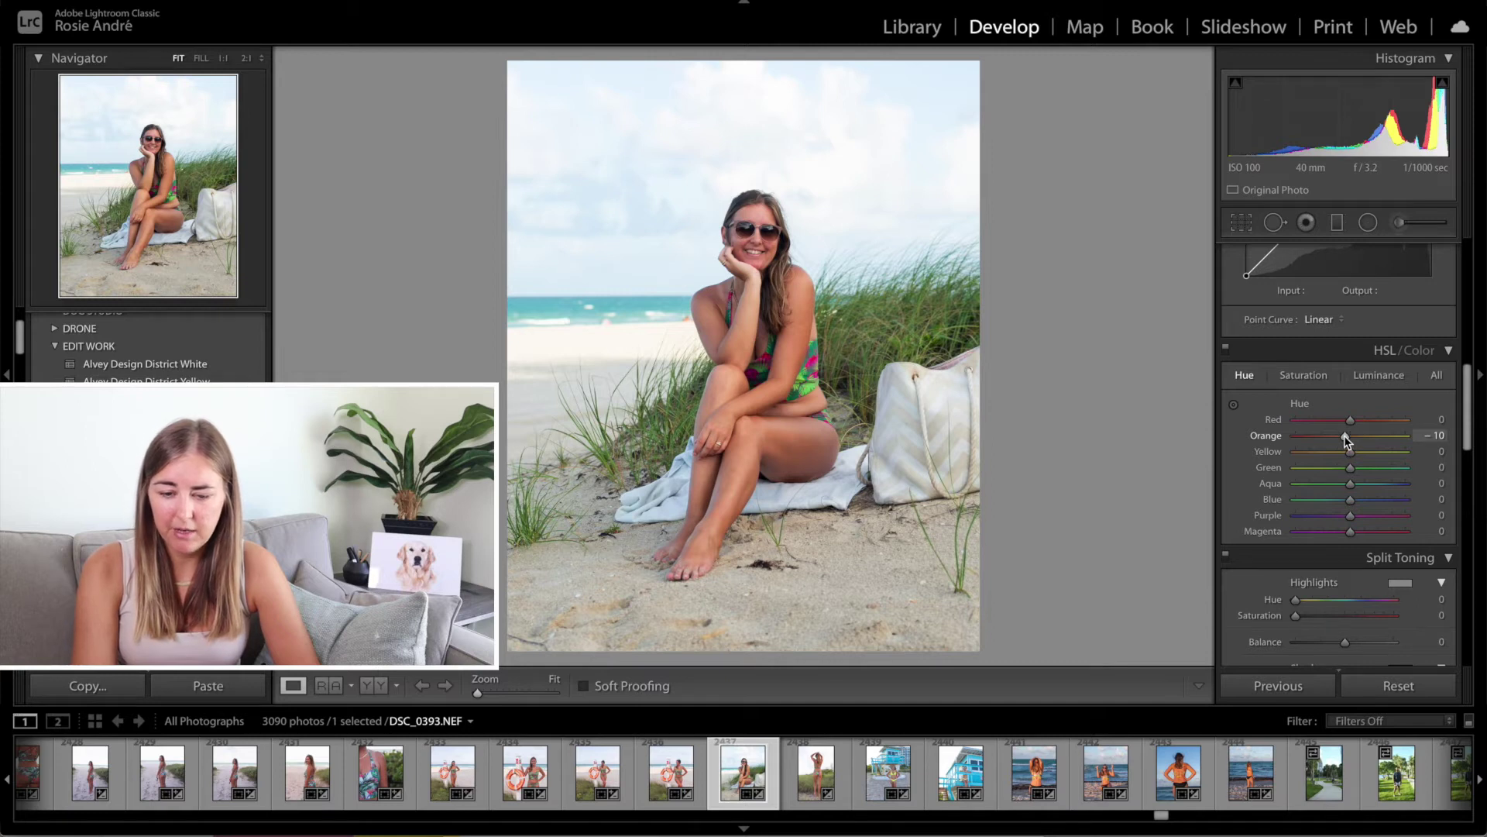
mouse_move(1343, 440)
mouse_down()
mouse_move(1304, 443)
mouse_move(1345, 440)
mouse_up()
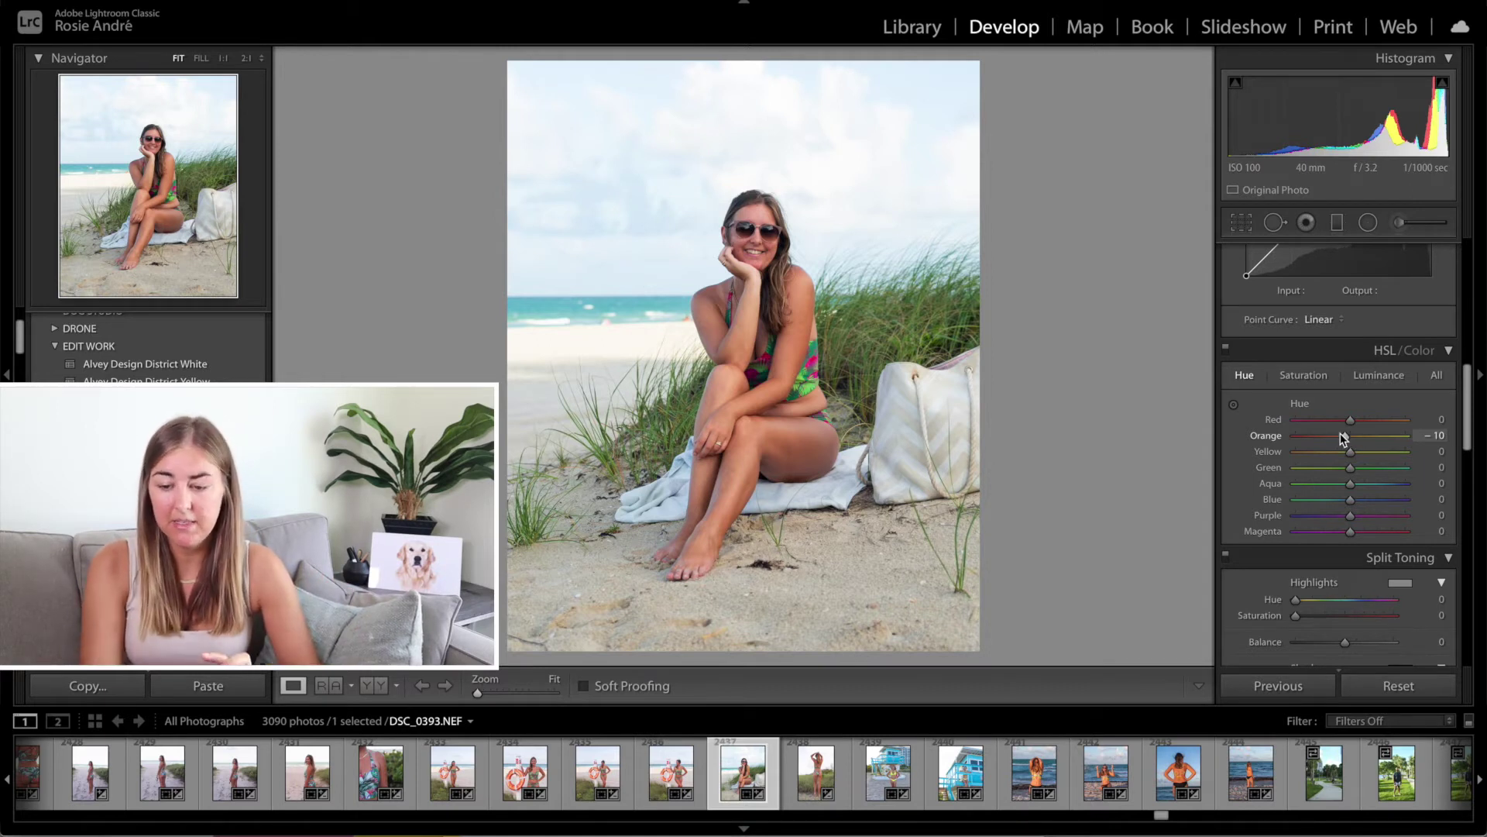
Step: Set the HSL color saturation to Orange +10, Green -40, Aqua +20, Blue +20 and Magenta -40, inspecting the swimsuit's colors up close
click(1306, 377)
drag(1350, 437, 1355, 439)
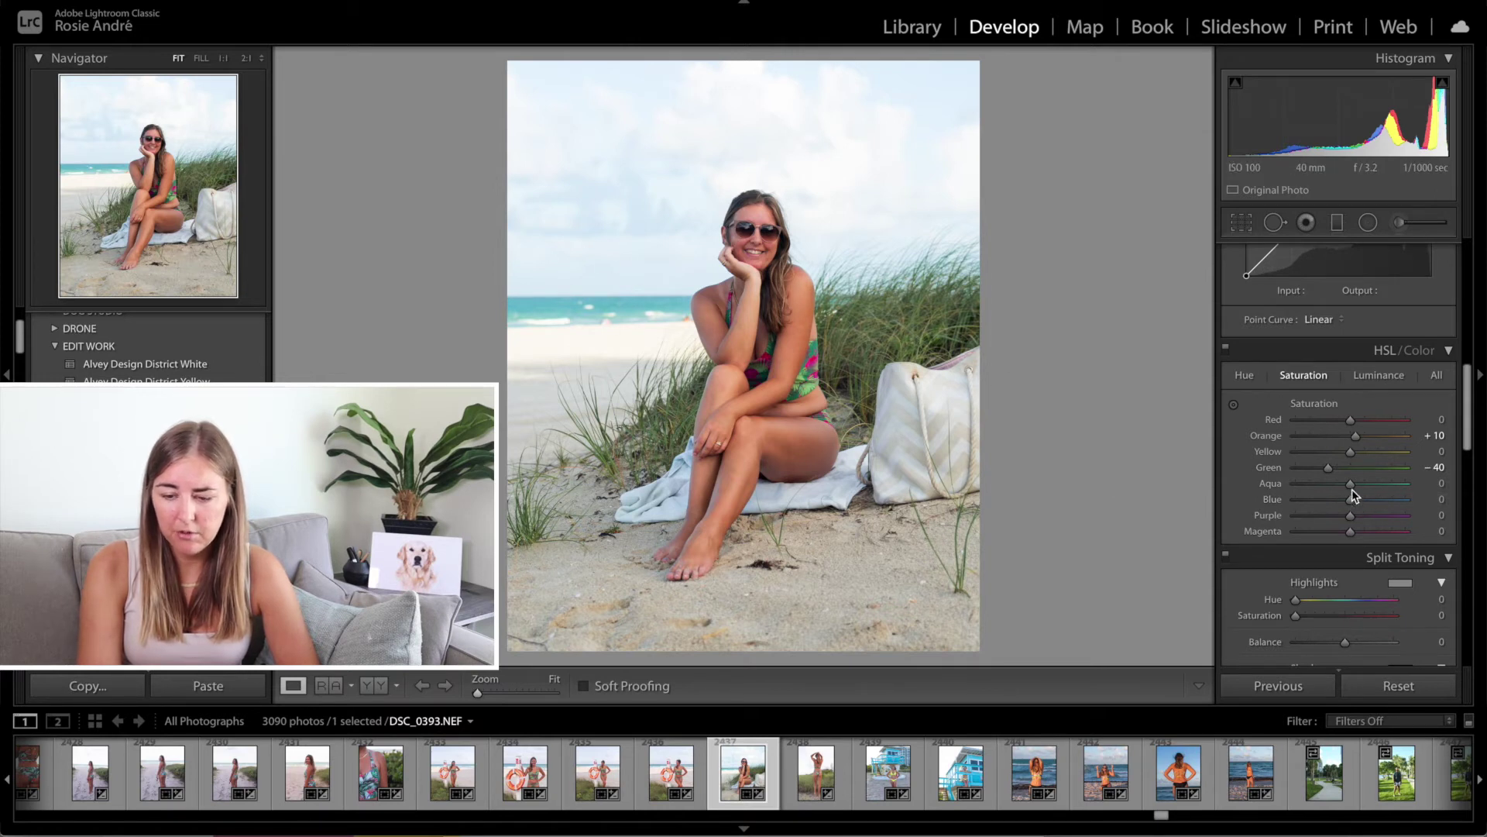
drag(1351, 487, 1363, 504)
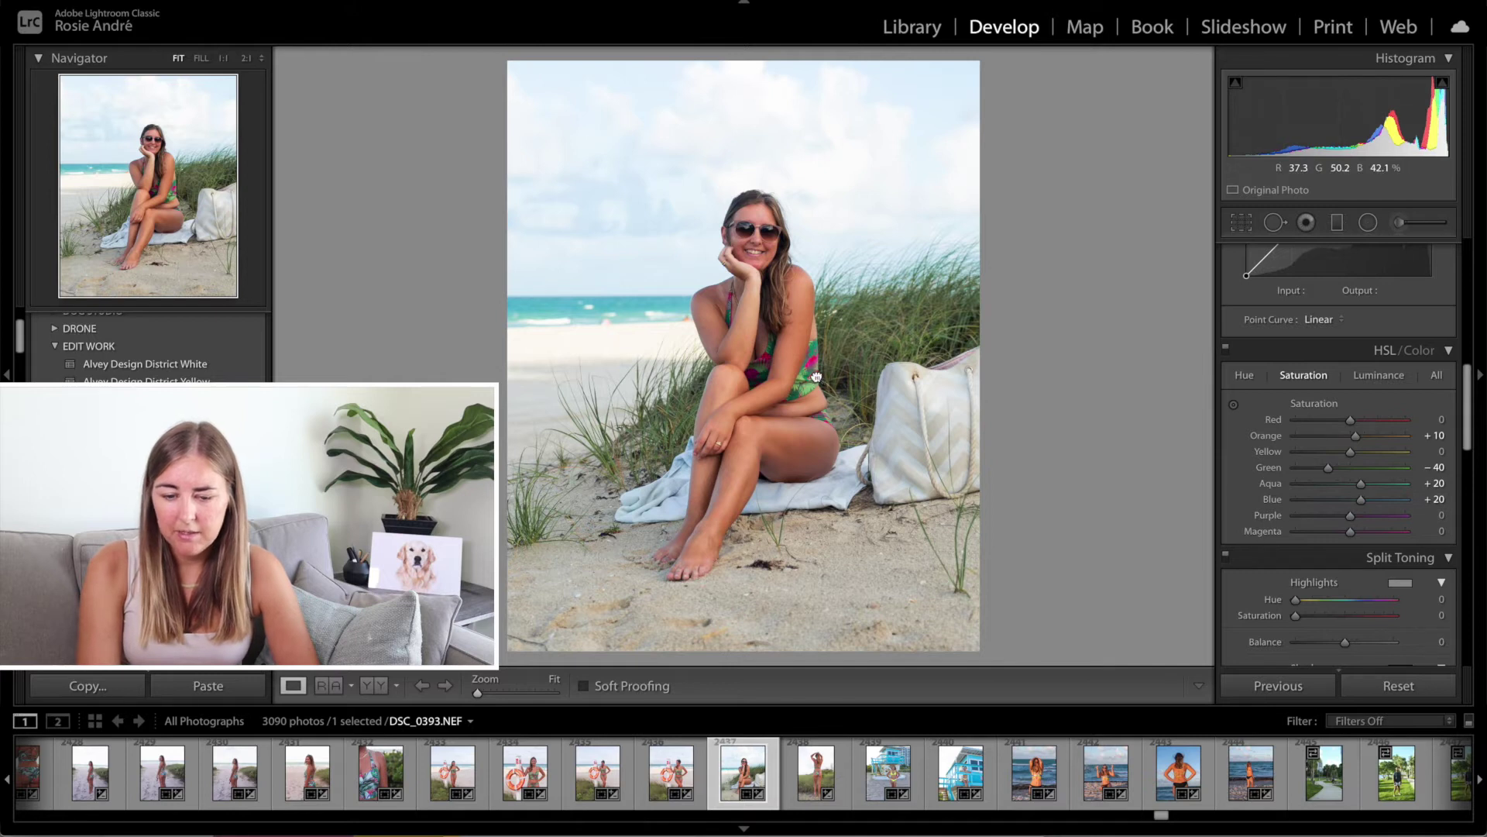
click(779, 353)
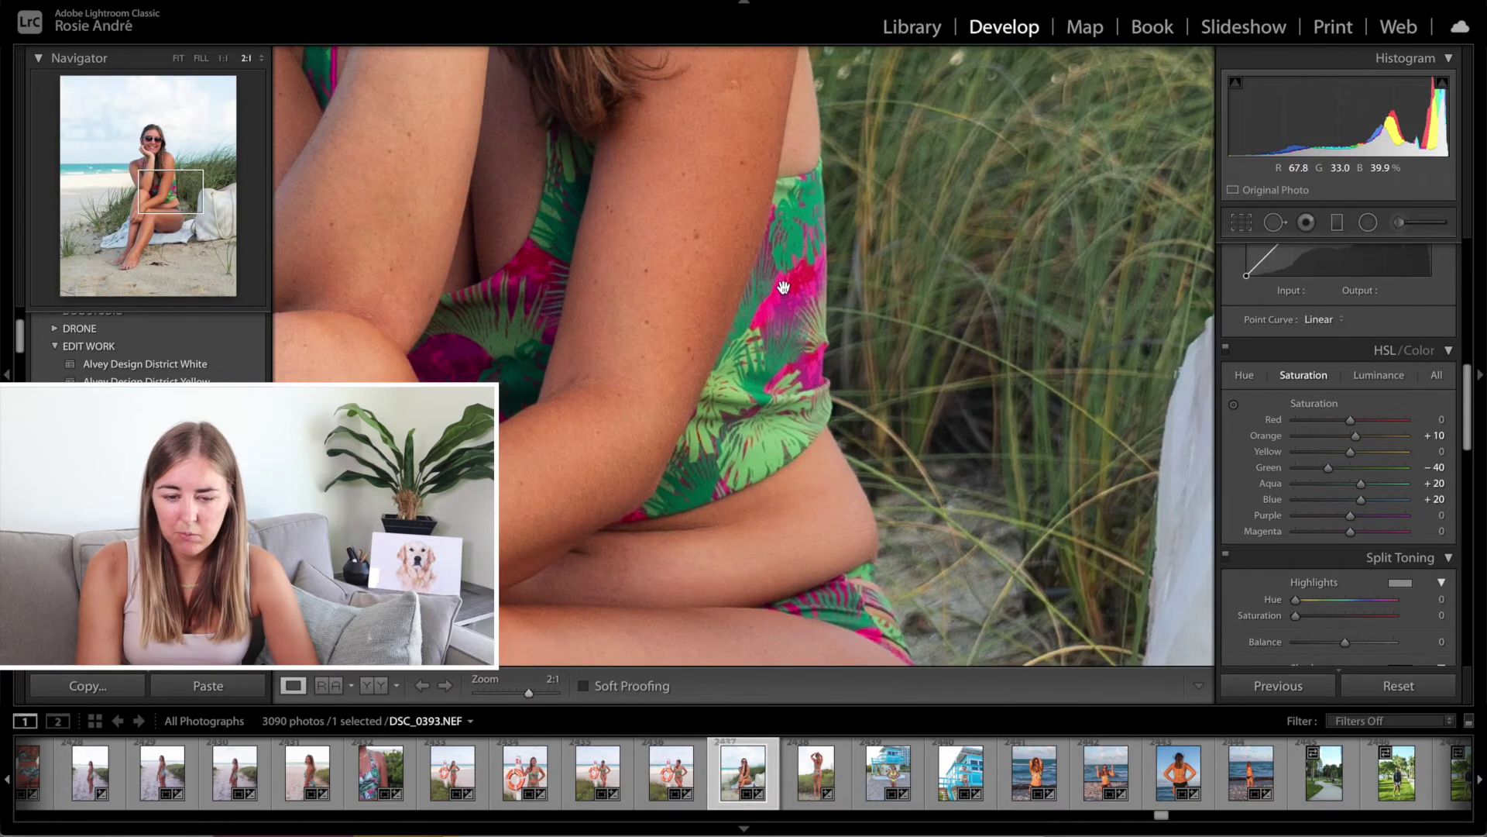
click(736, 310)
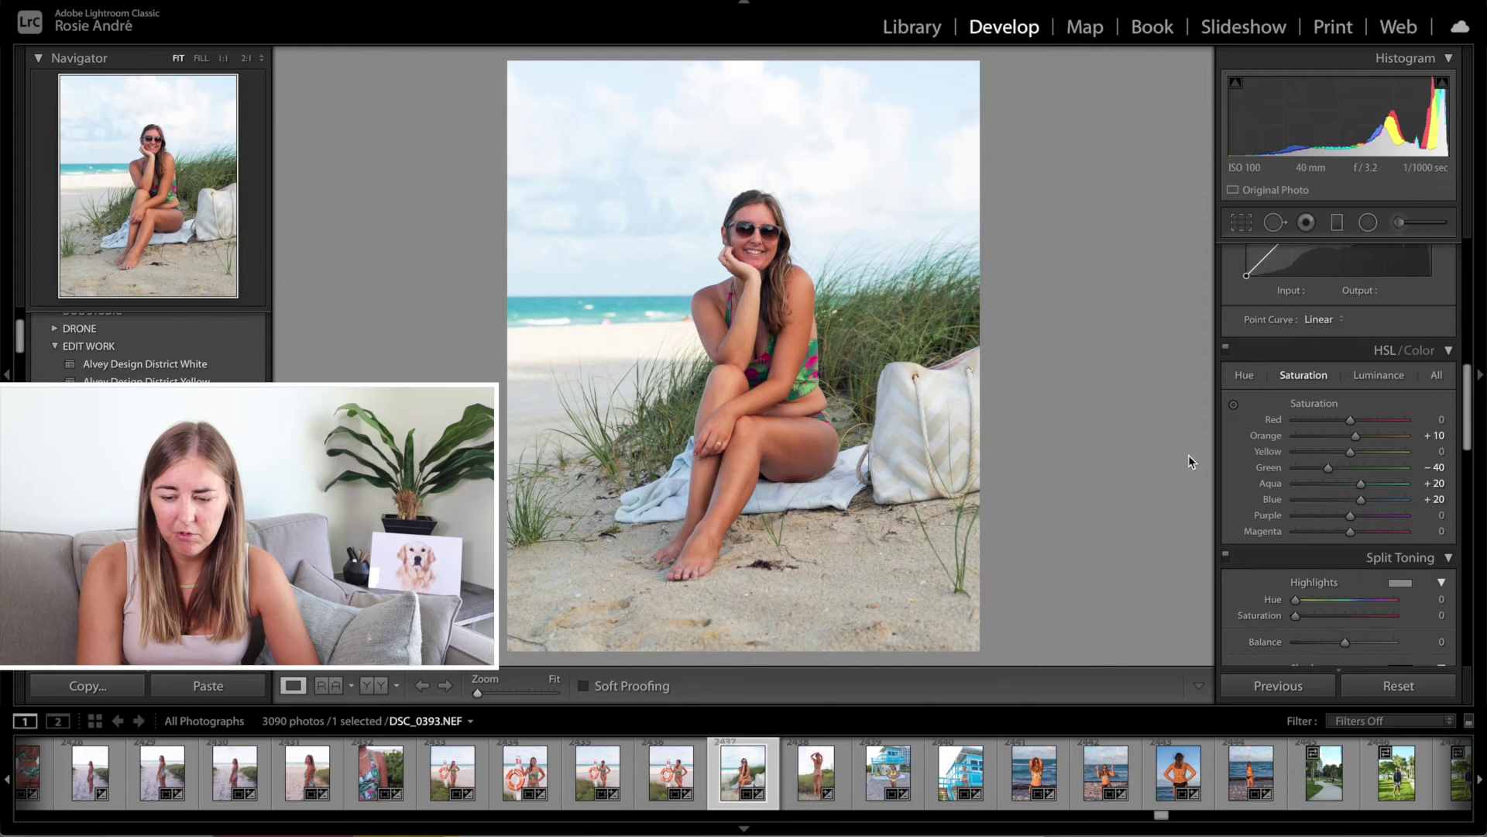
drag(1352, 533, 1329, 537)
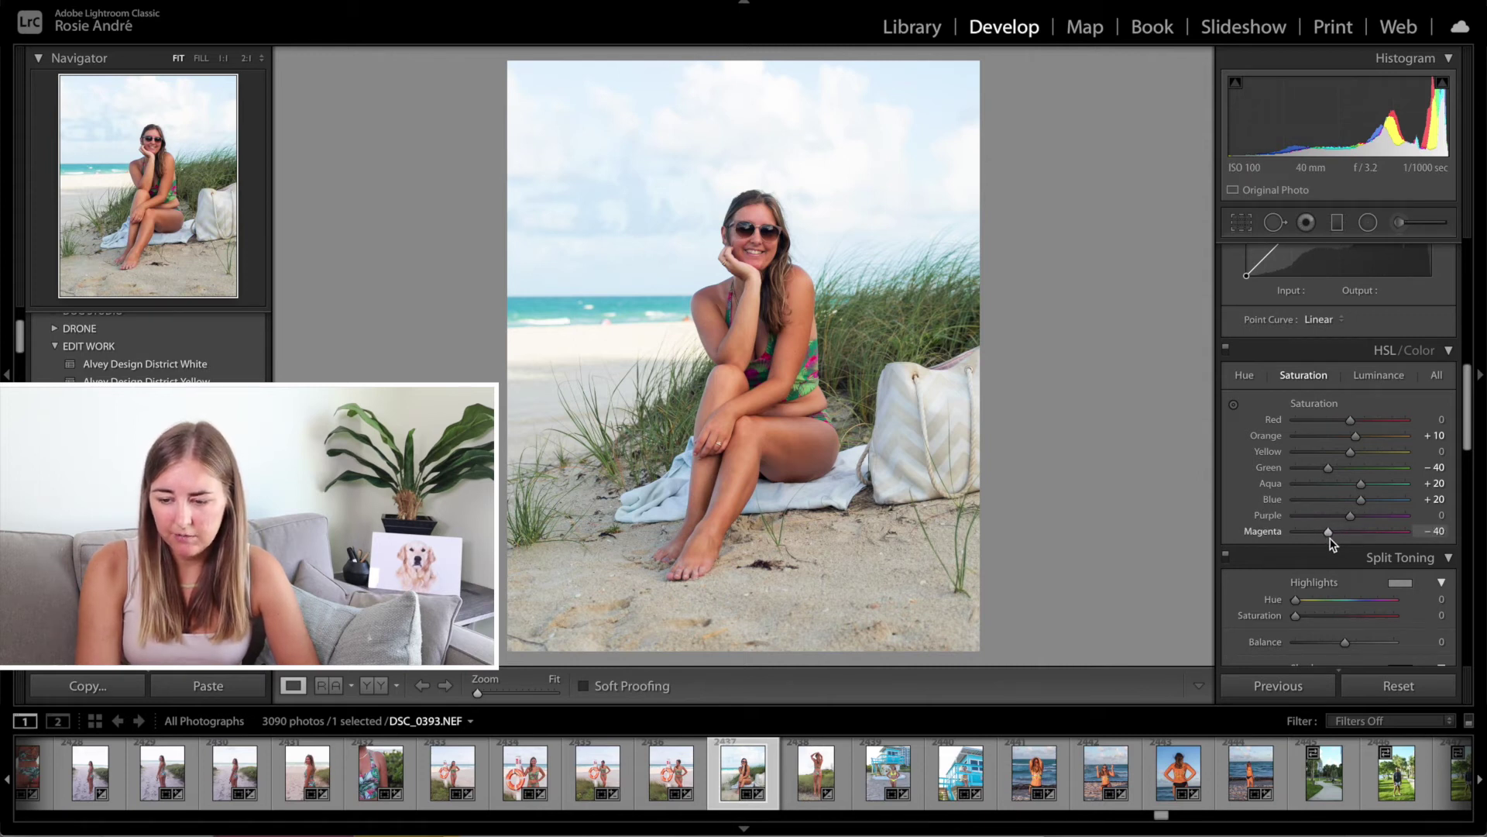
Step: Set the Orange luminance to -20 in the HSL adjustments to deepen the skin tones
click(1379, 375)
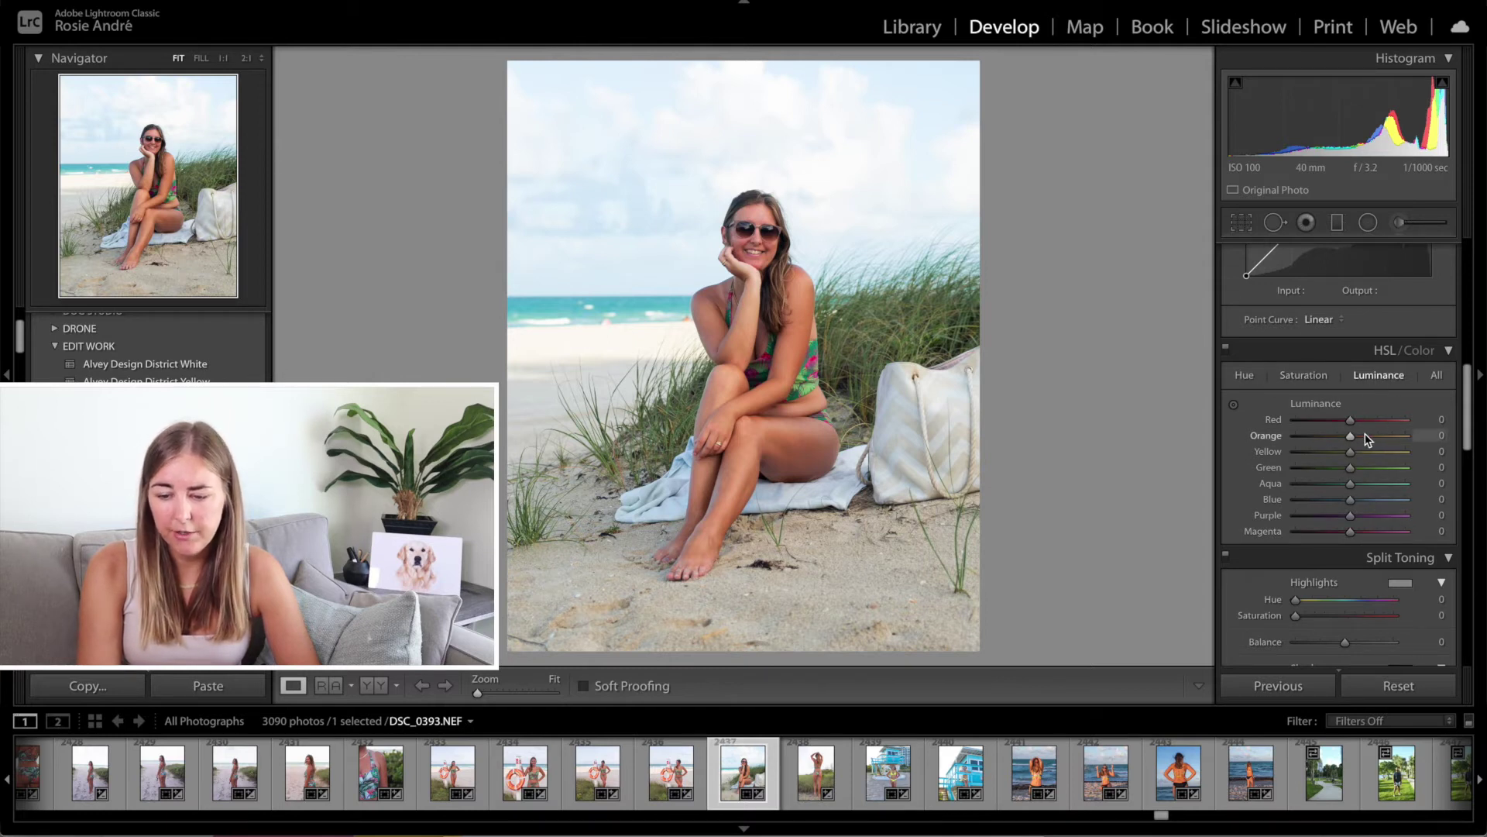
drag(1353, 437, 1344, 439)
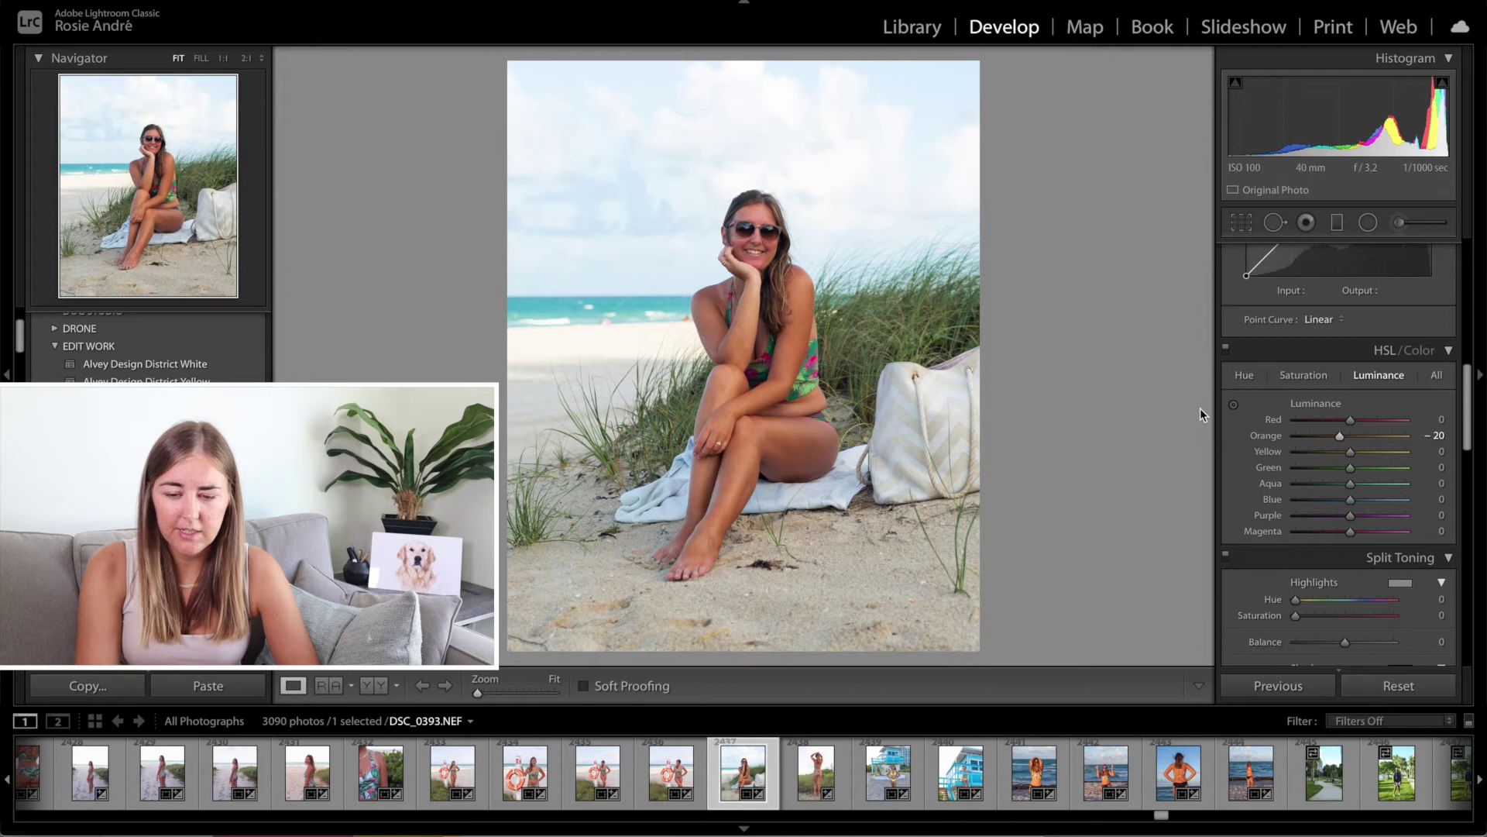
Step: Switch the HSL adjustments off and on repeatedly to compare the photo with and without them, leaving them enabled
click(1227, 351)
click(1226, 351)
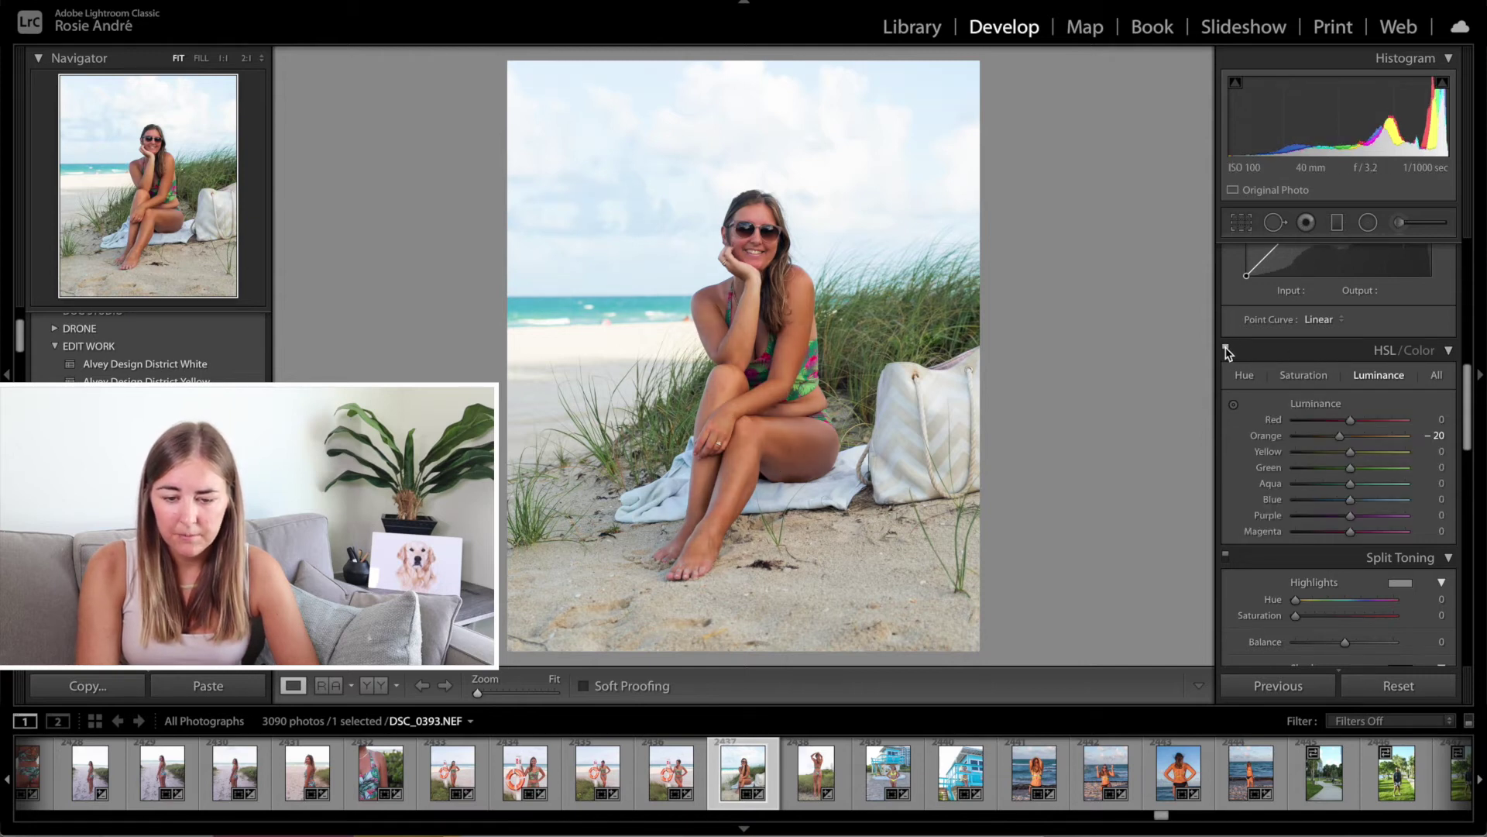
click(1226, 351)
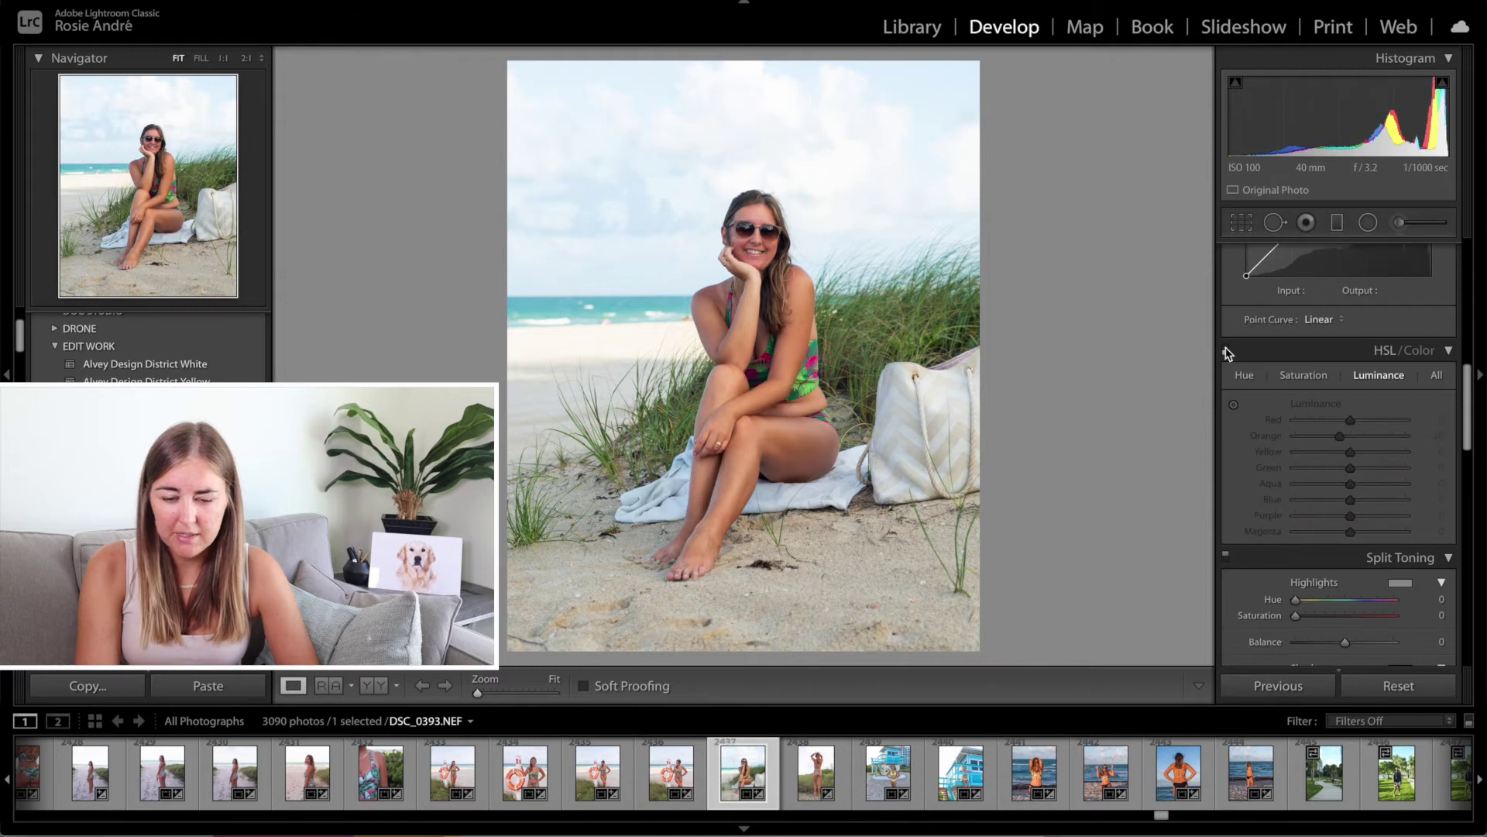
click(1226, 351)
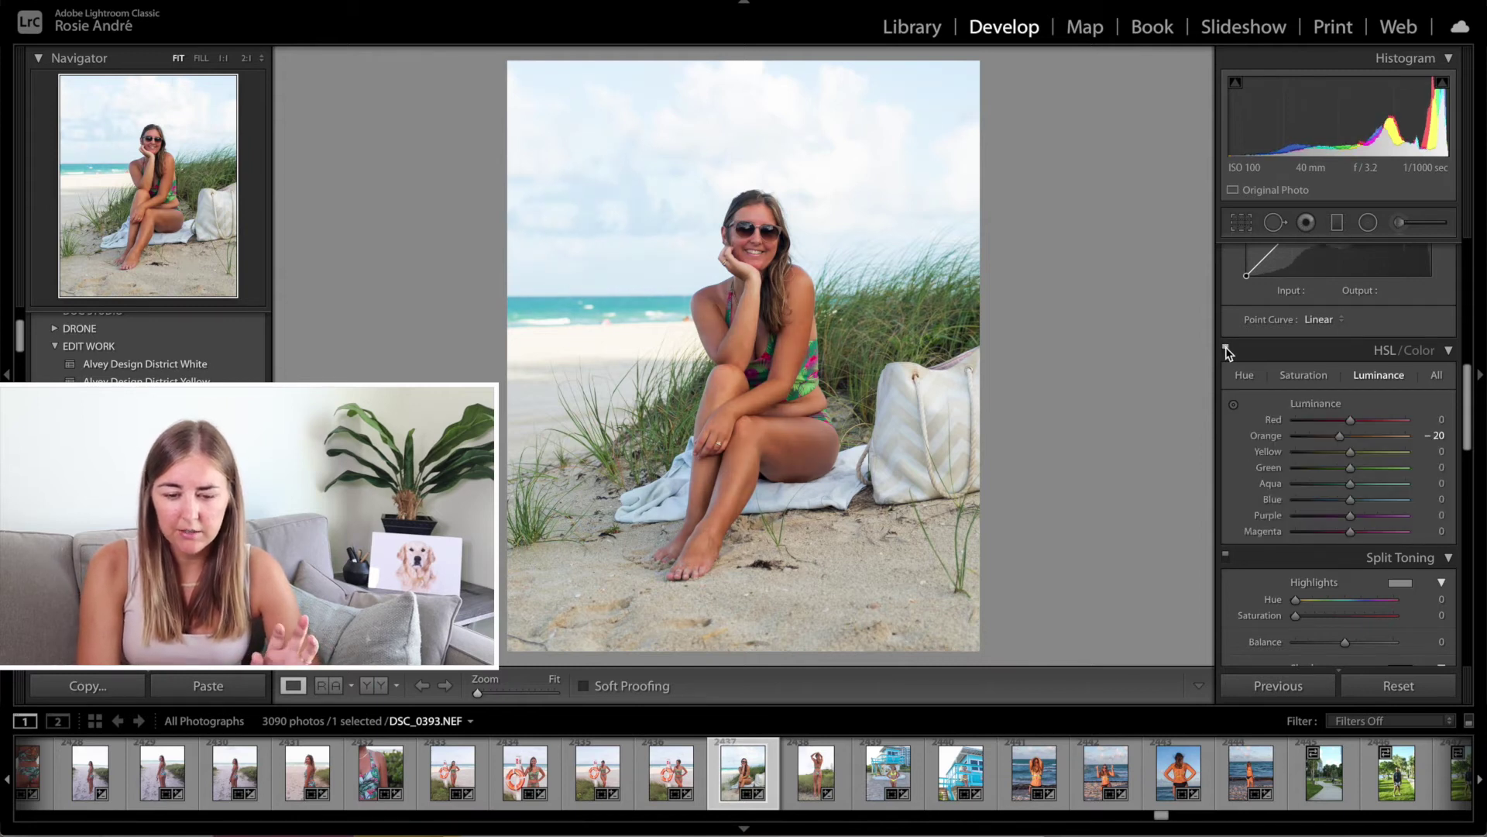
click(1226, 351)
click(1226, 351)
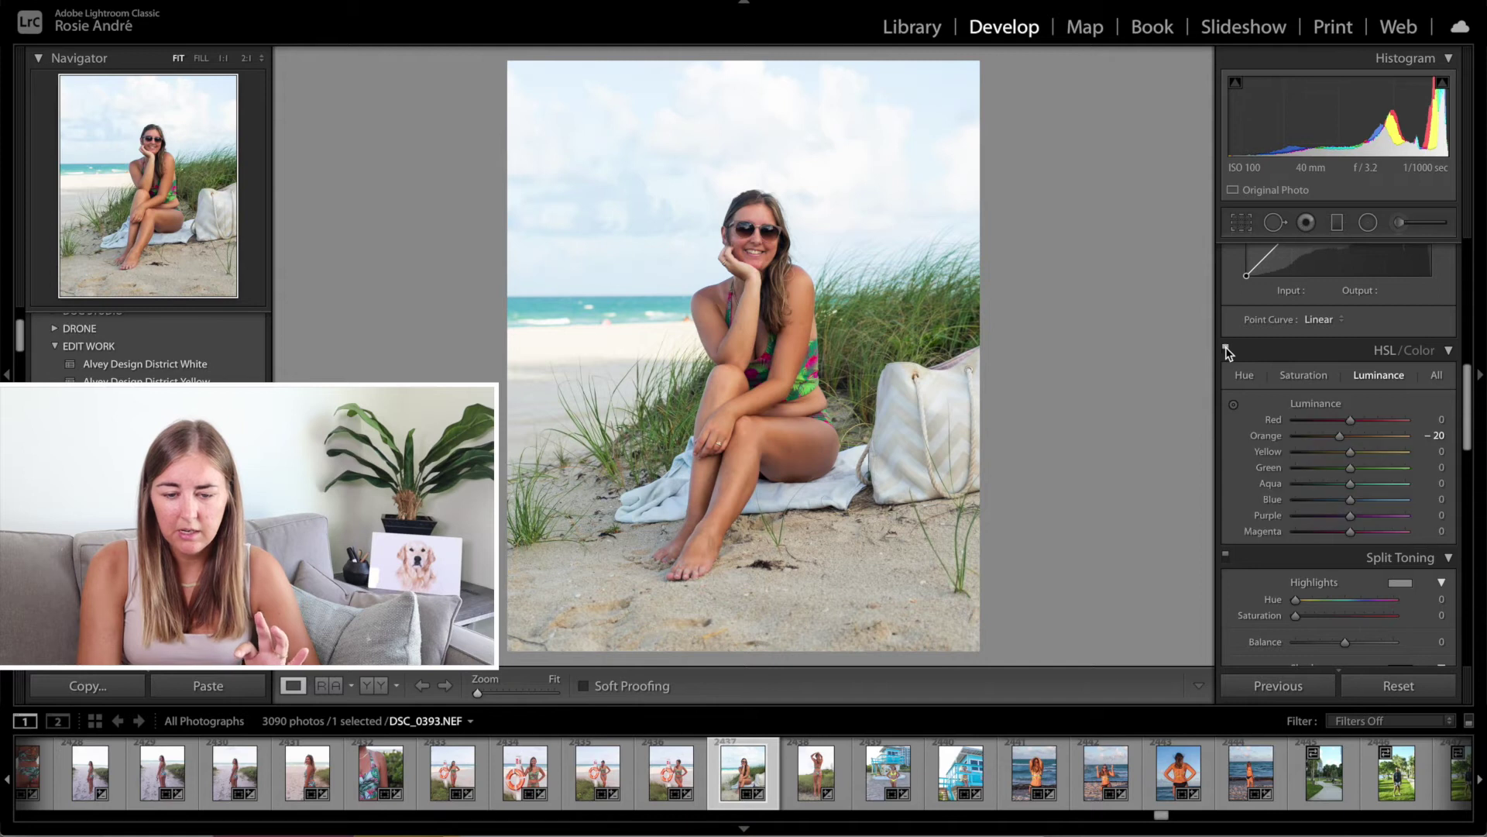
Step: Toggle the HSL adjustments a few more times to check their effect on the photo's colors, ending with them enabled
click(1227, 351)
click(1226, 351)
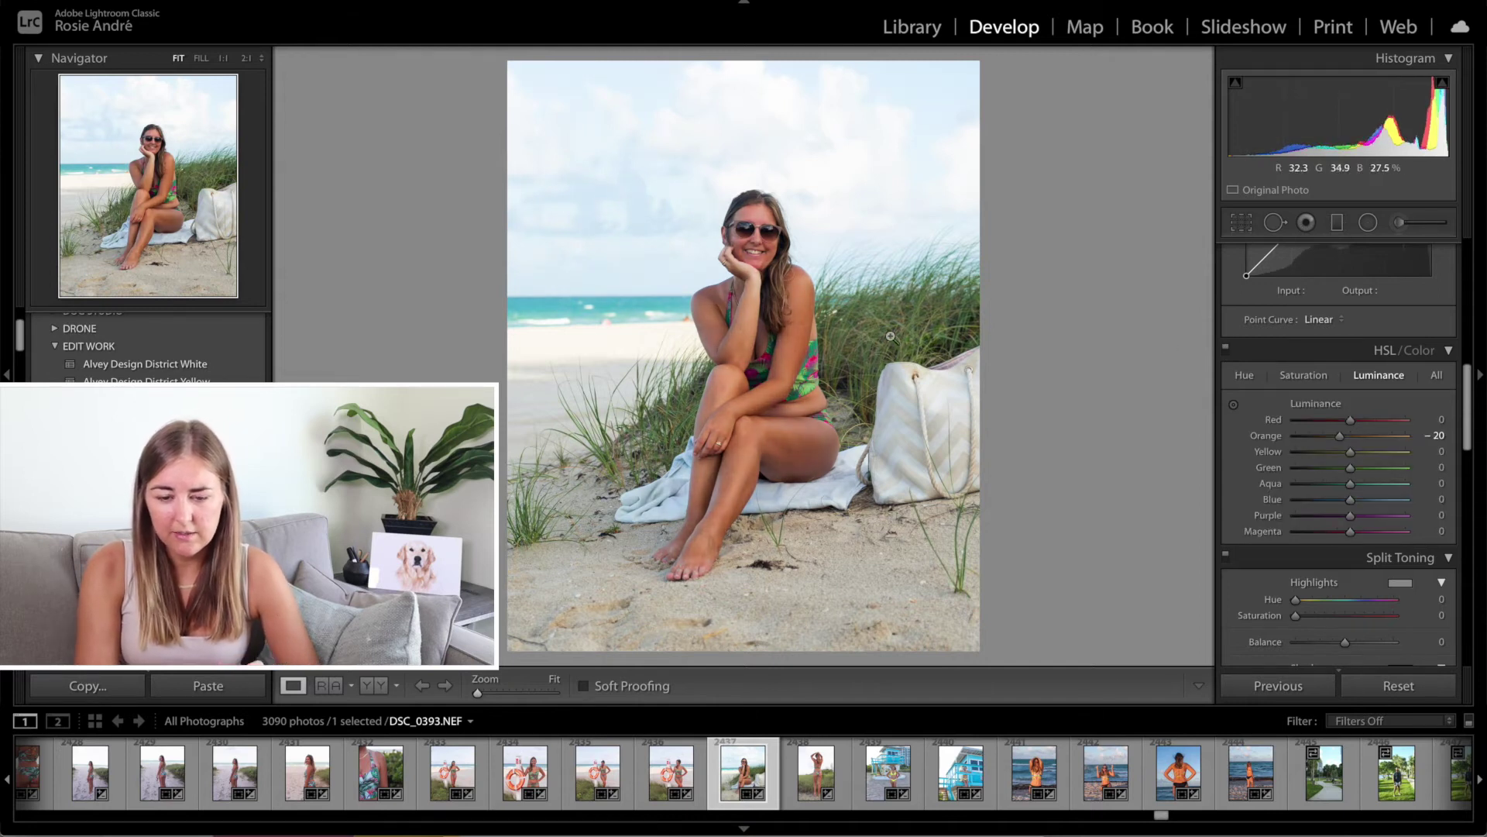
click(1227, 350)
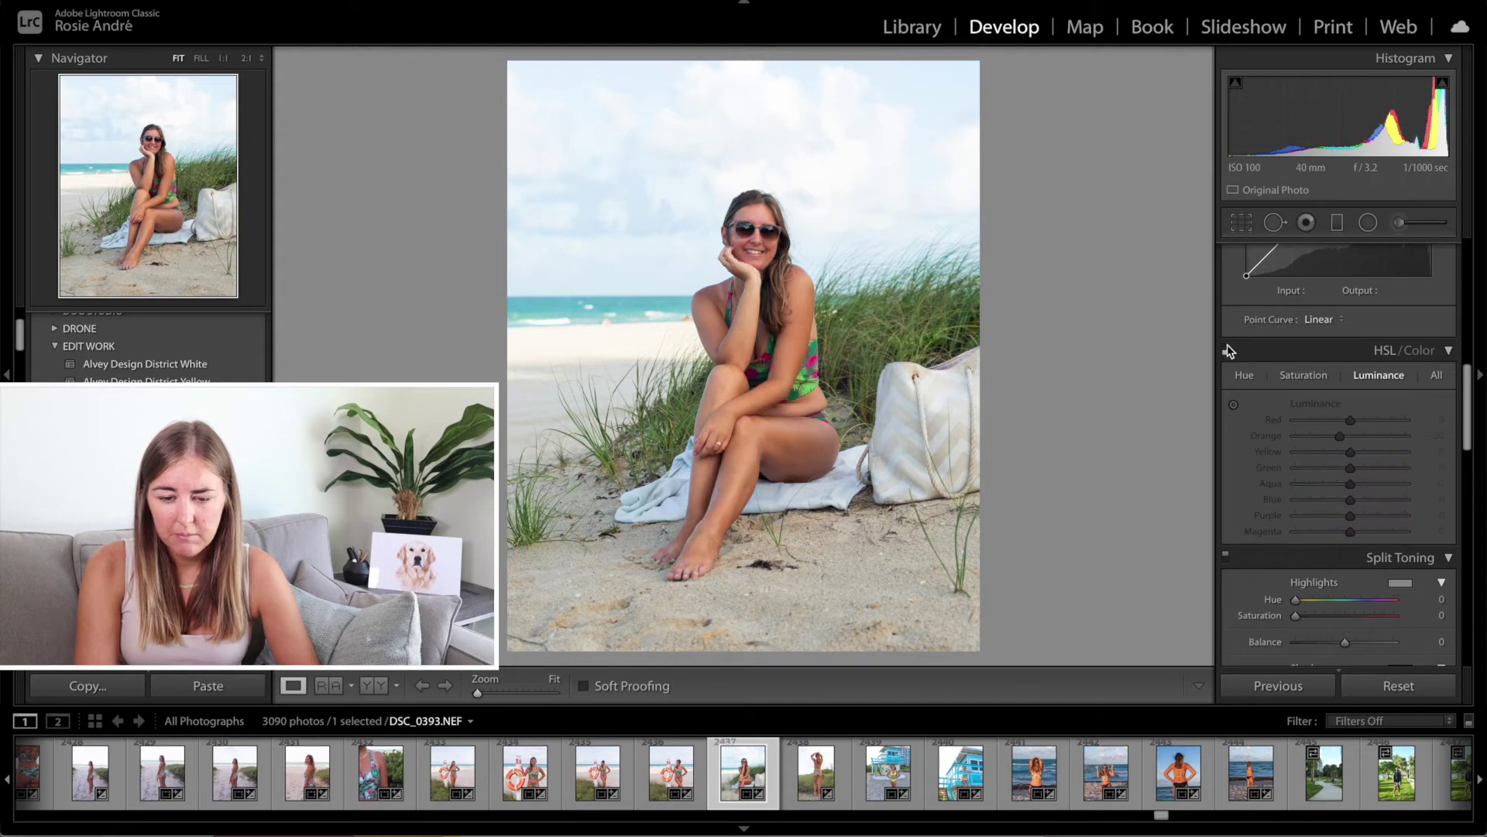
click(1227, 351)
click(1227, 351)
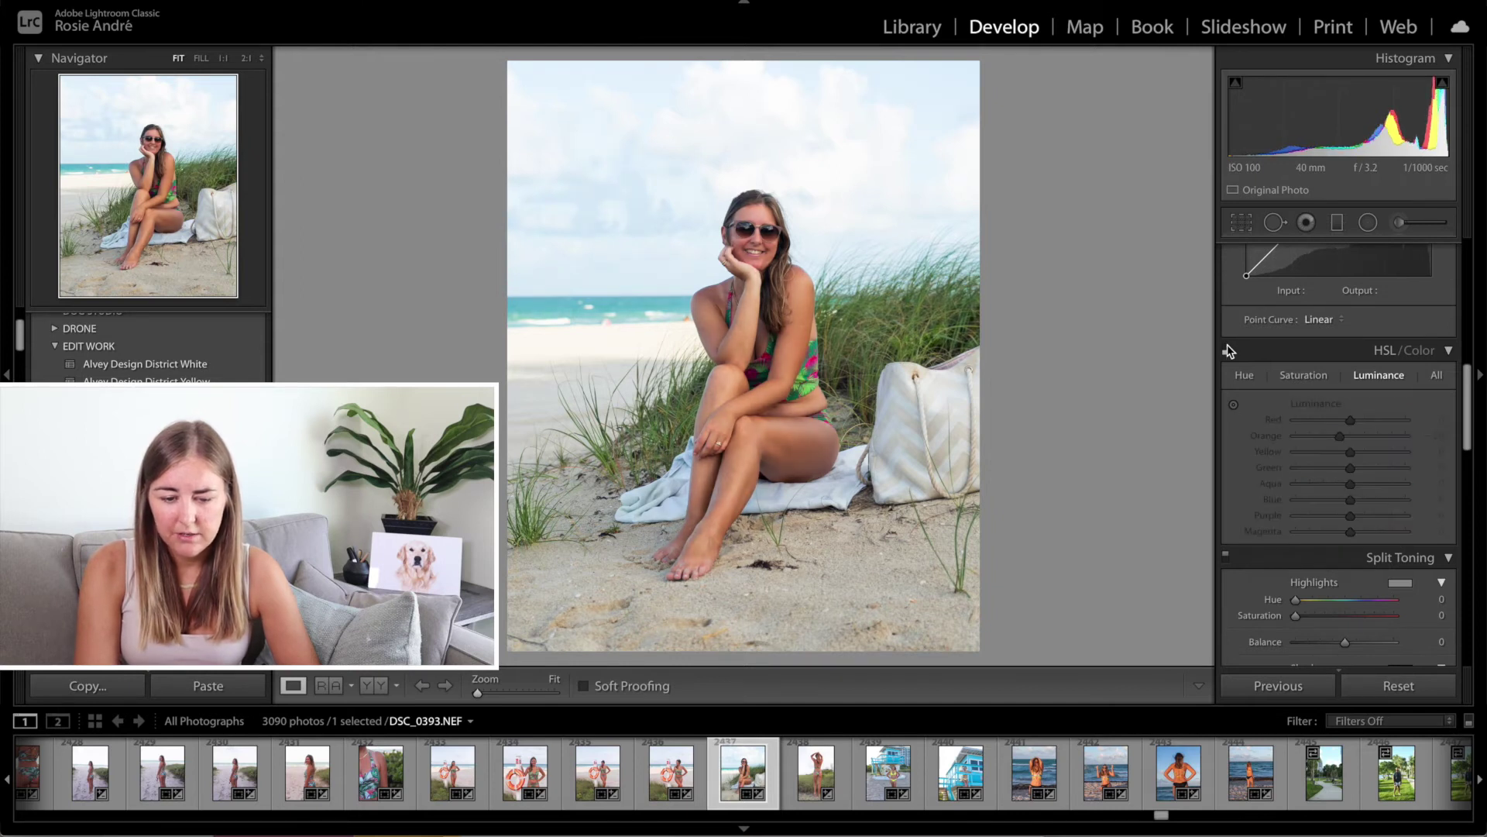
click(1227, 351)
click(1227, 351)
click(1227, 351)
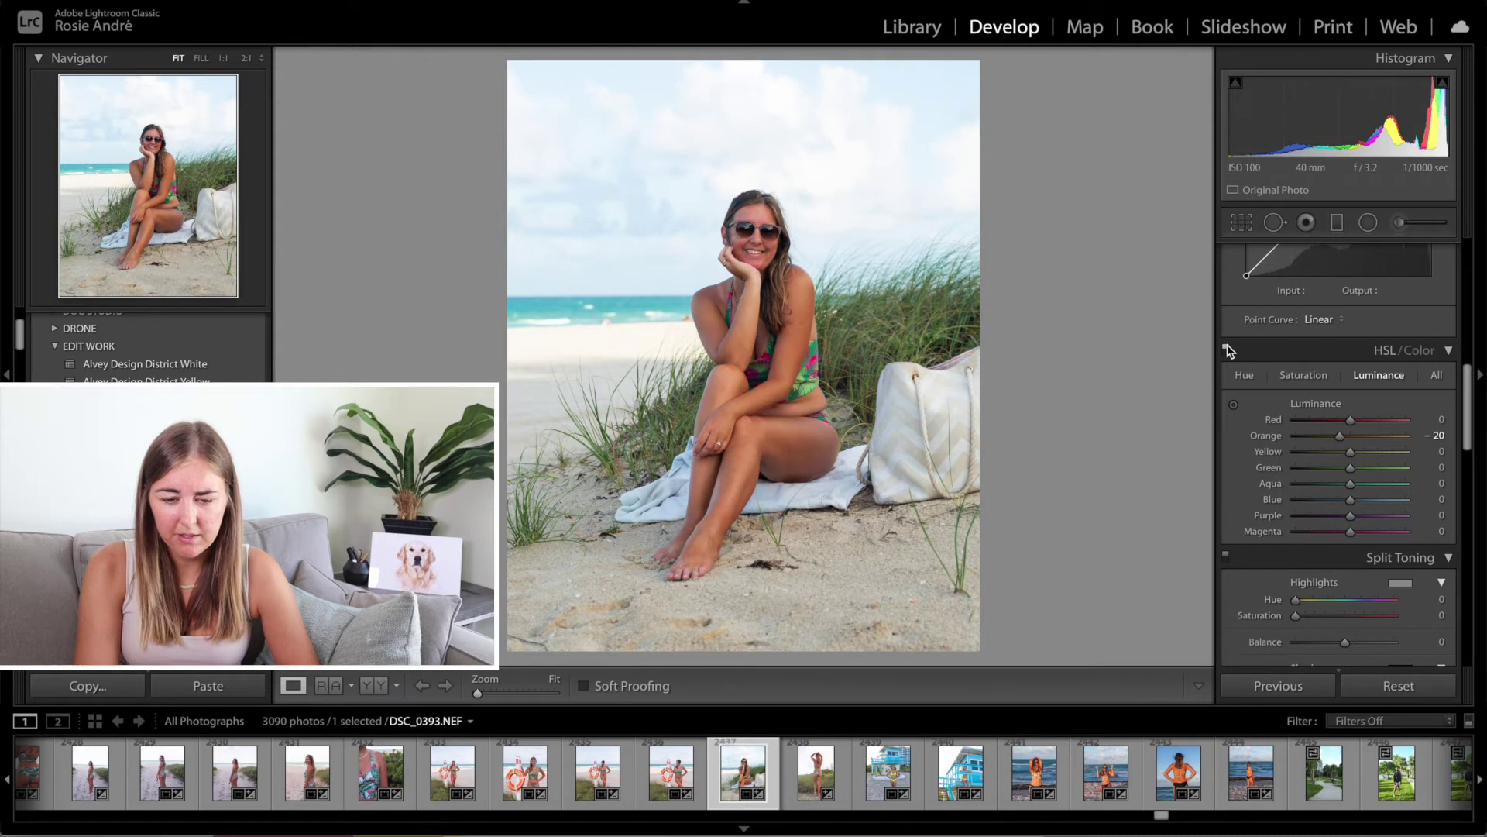
Step: Set the sharpening amount to 80 in the photo's detail settings
scroll(1369, 539, down, 3)
scroll(1370, 539, down, 2)
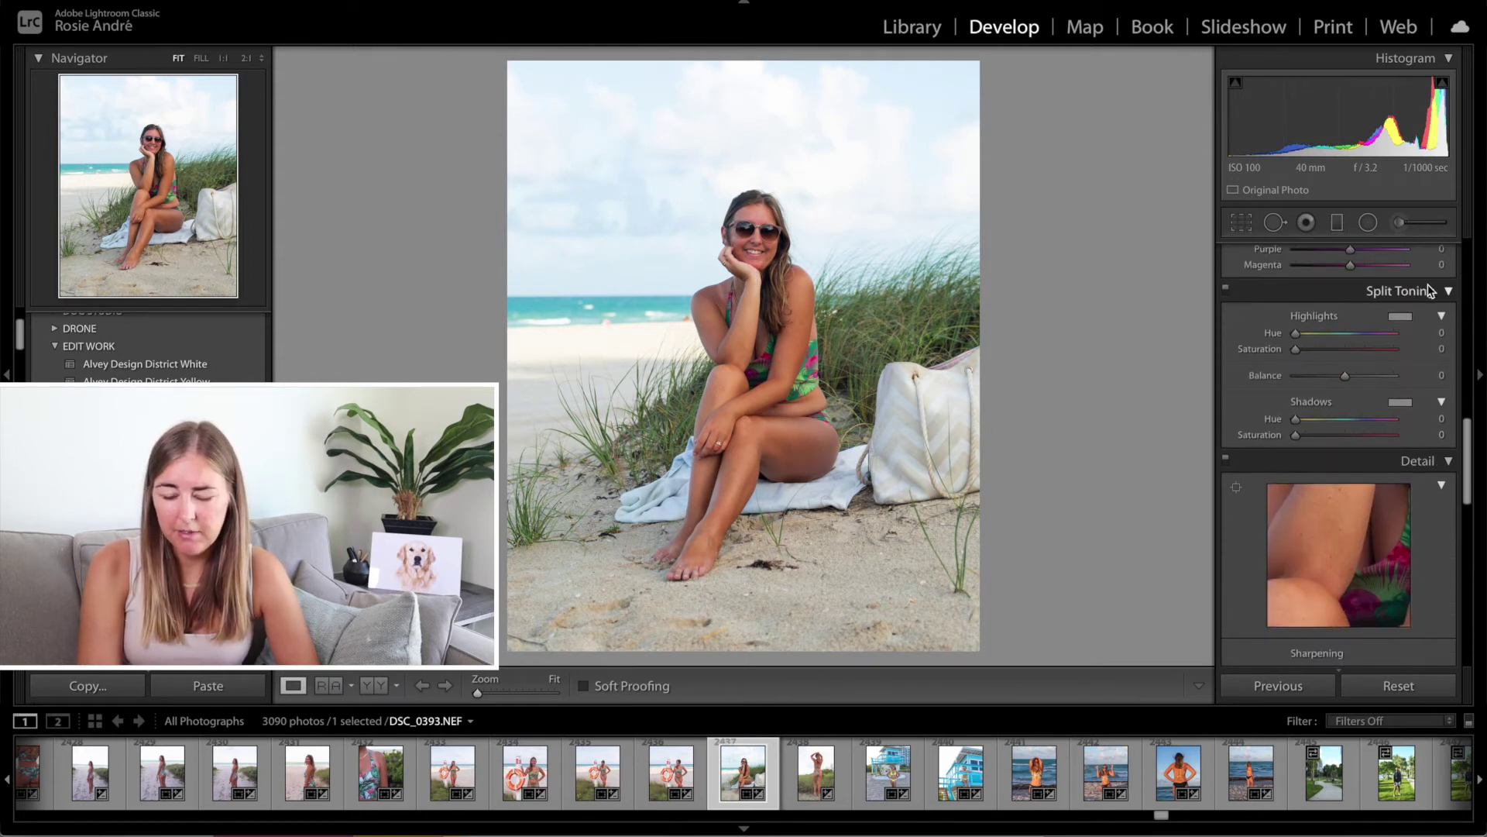
scroll(1278, 507, down, 3)
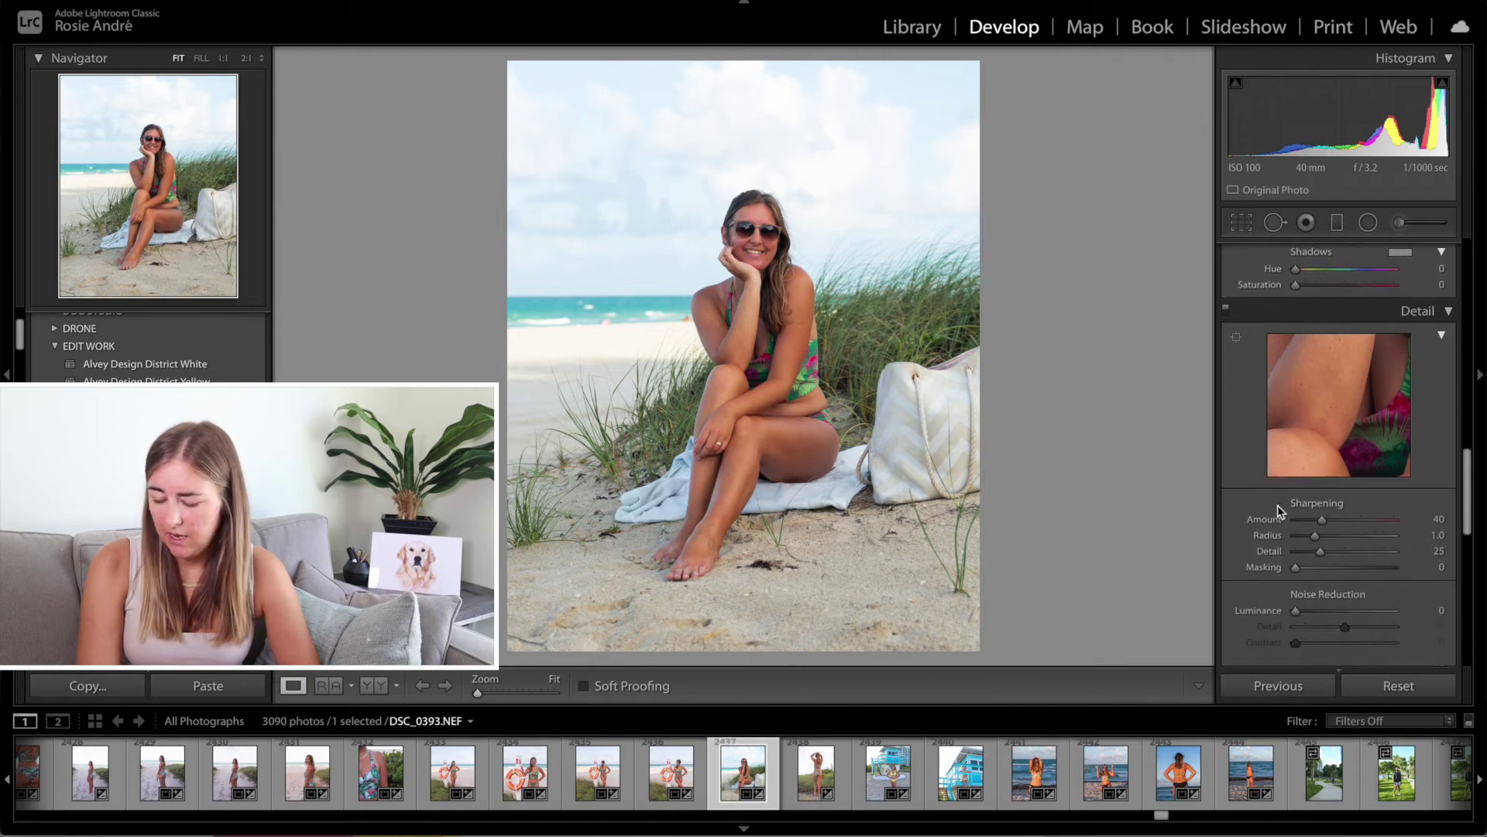
drag(1322, 494, 1354, 502)
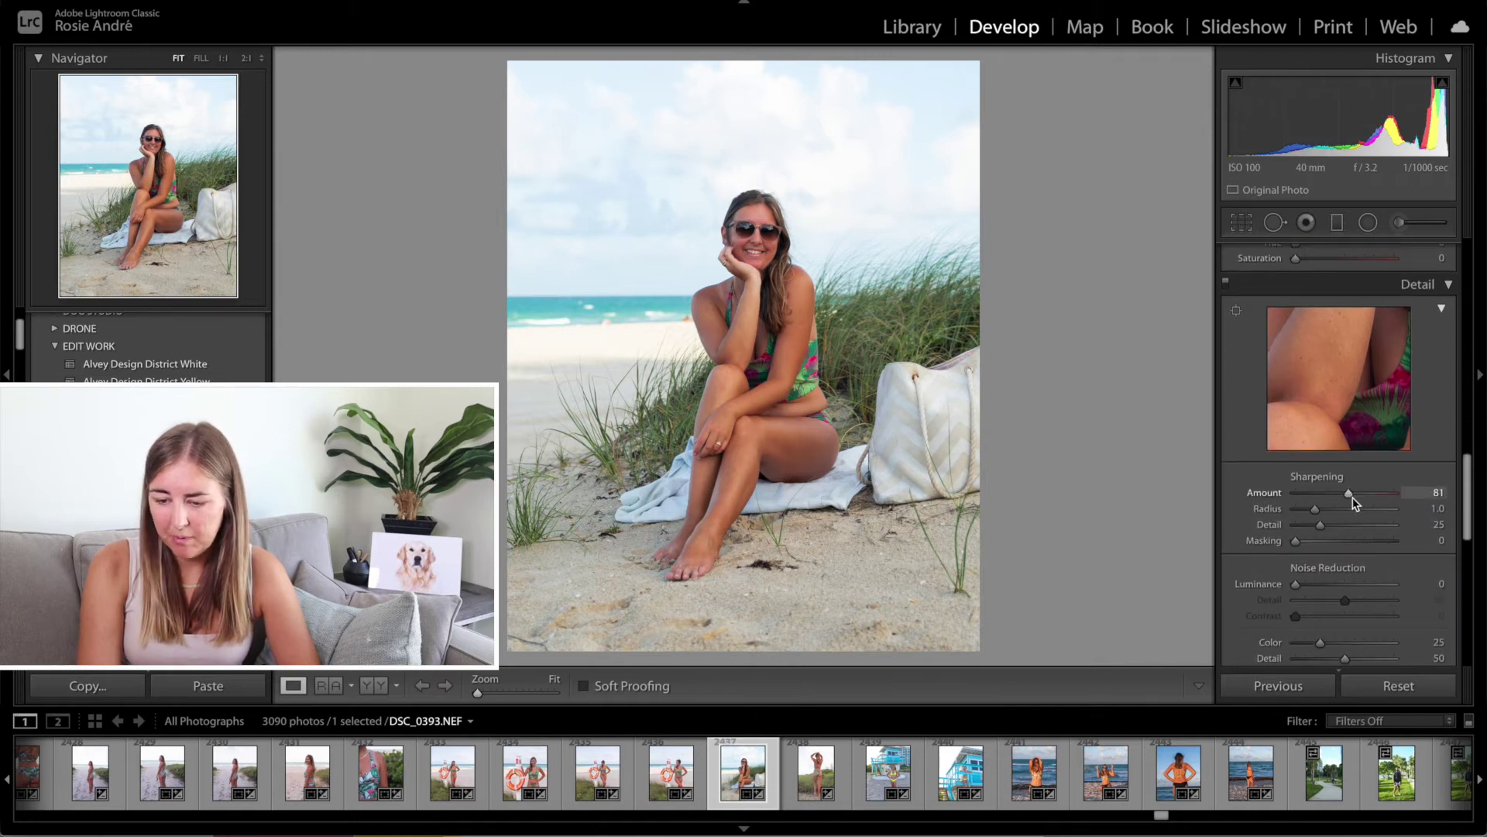
Step: Enable profile corrections for the lens, keeping the default Tamron SP 24-70mm profile
scroll(1328, 574, down, 4)
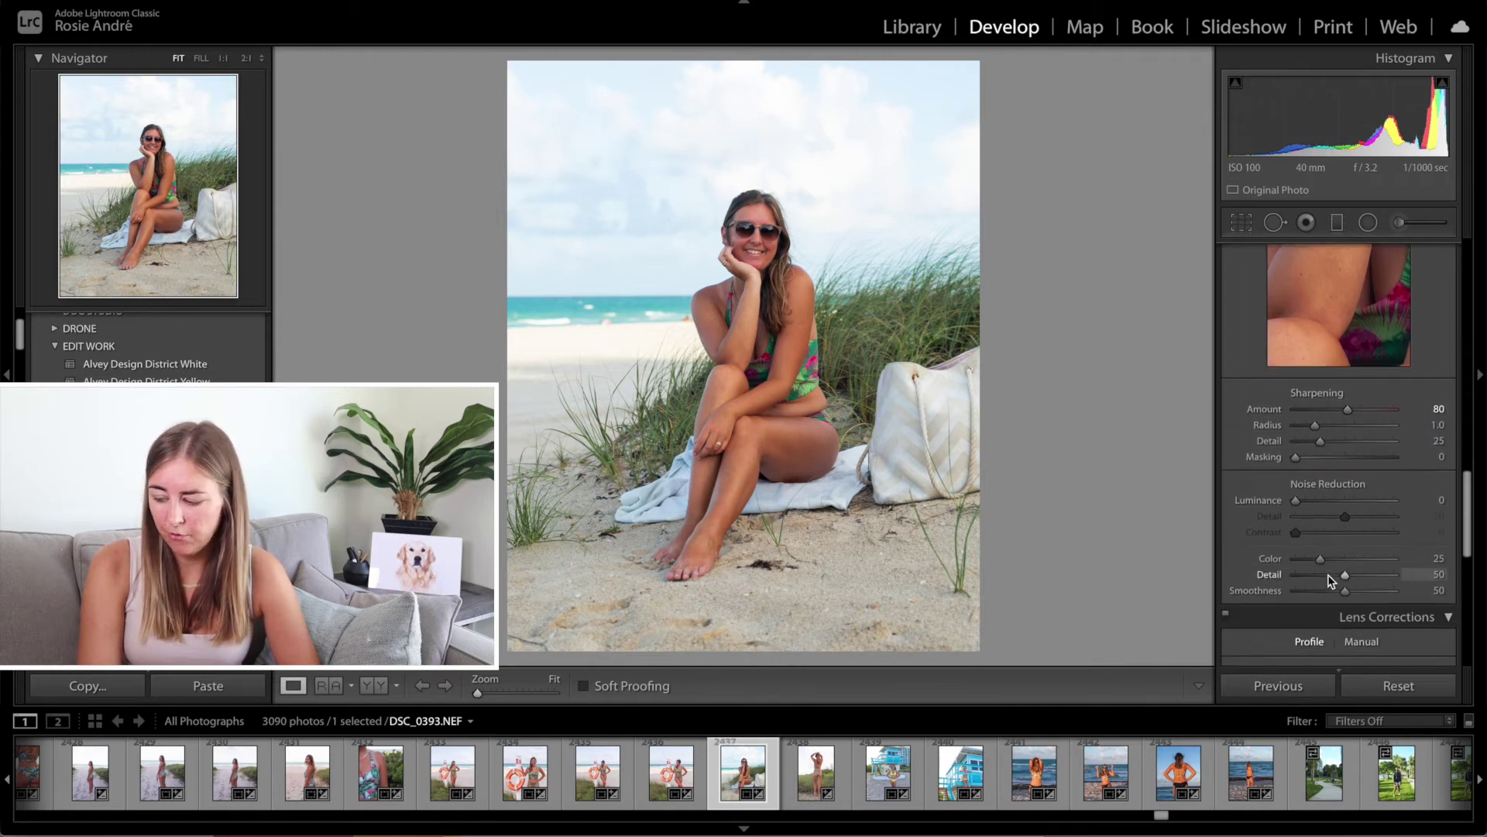
scroll(1328, 574, down, 2)
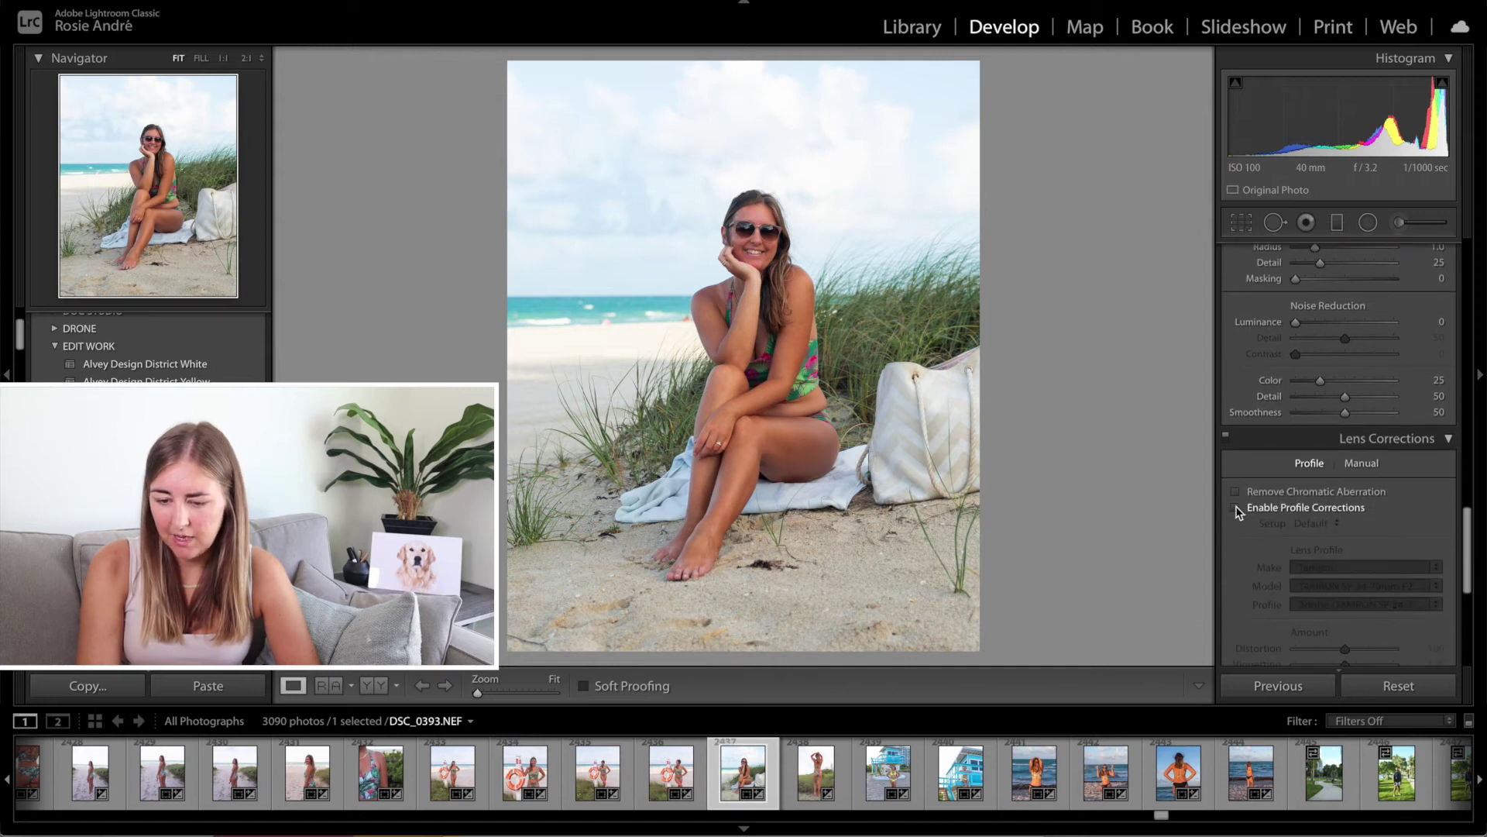
click(1235, 508)
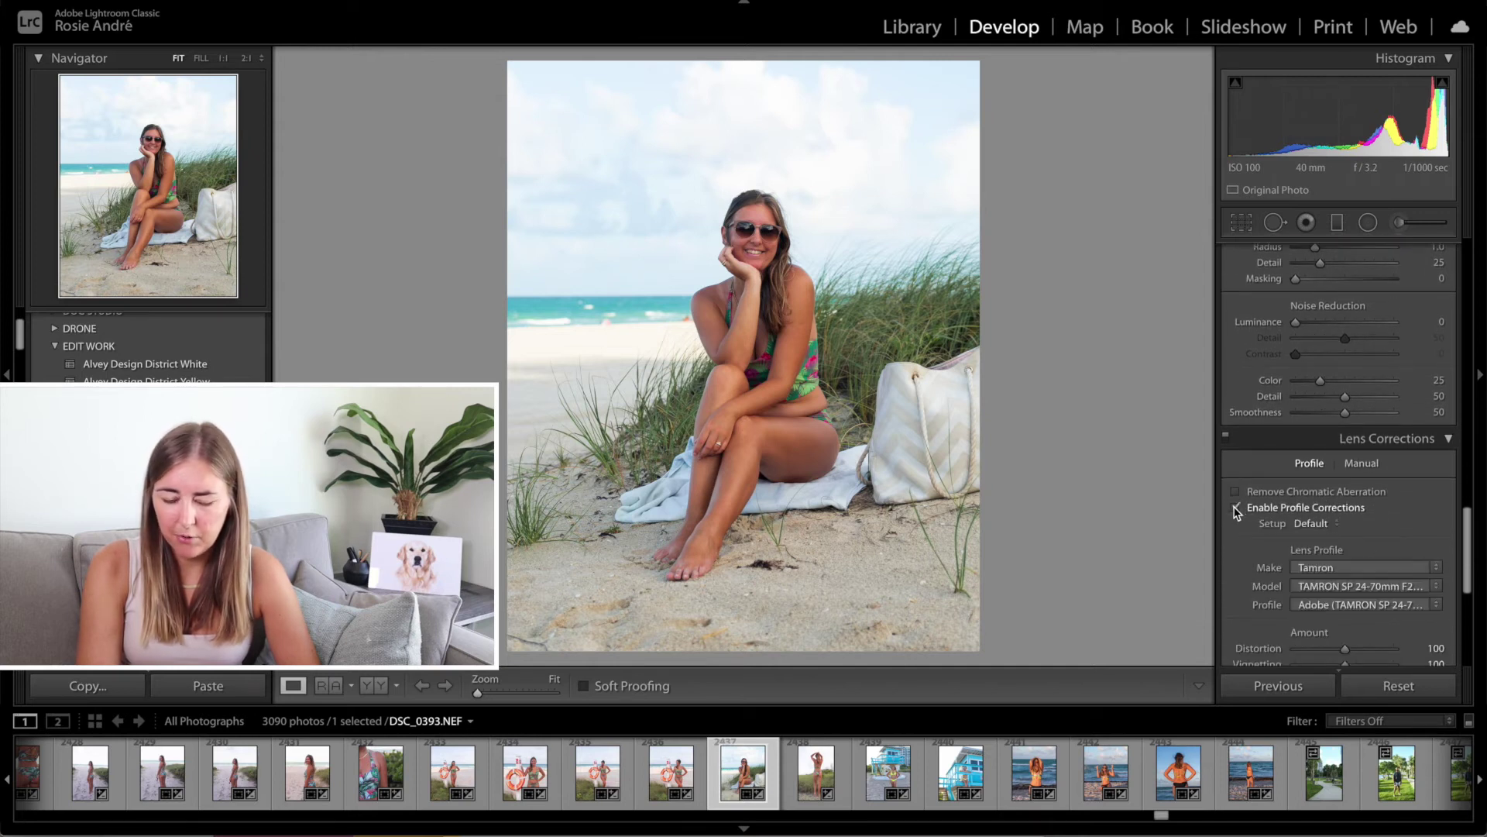
Step: Show the photo in a side-by-side before and after view and set the white balance to Temp 5,750 and Tint +13
scroll(1376, 523, up, 10)
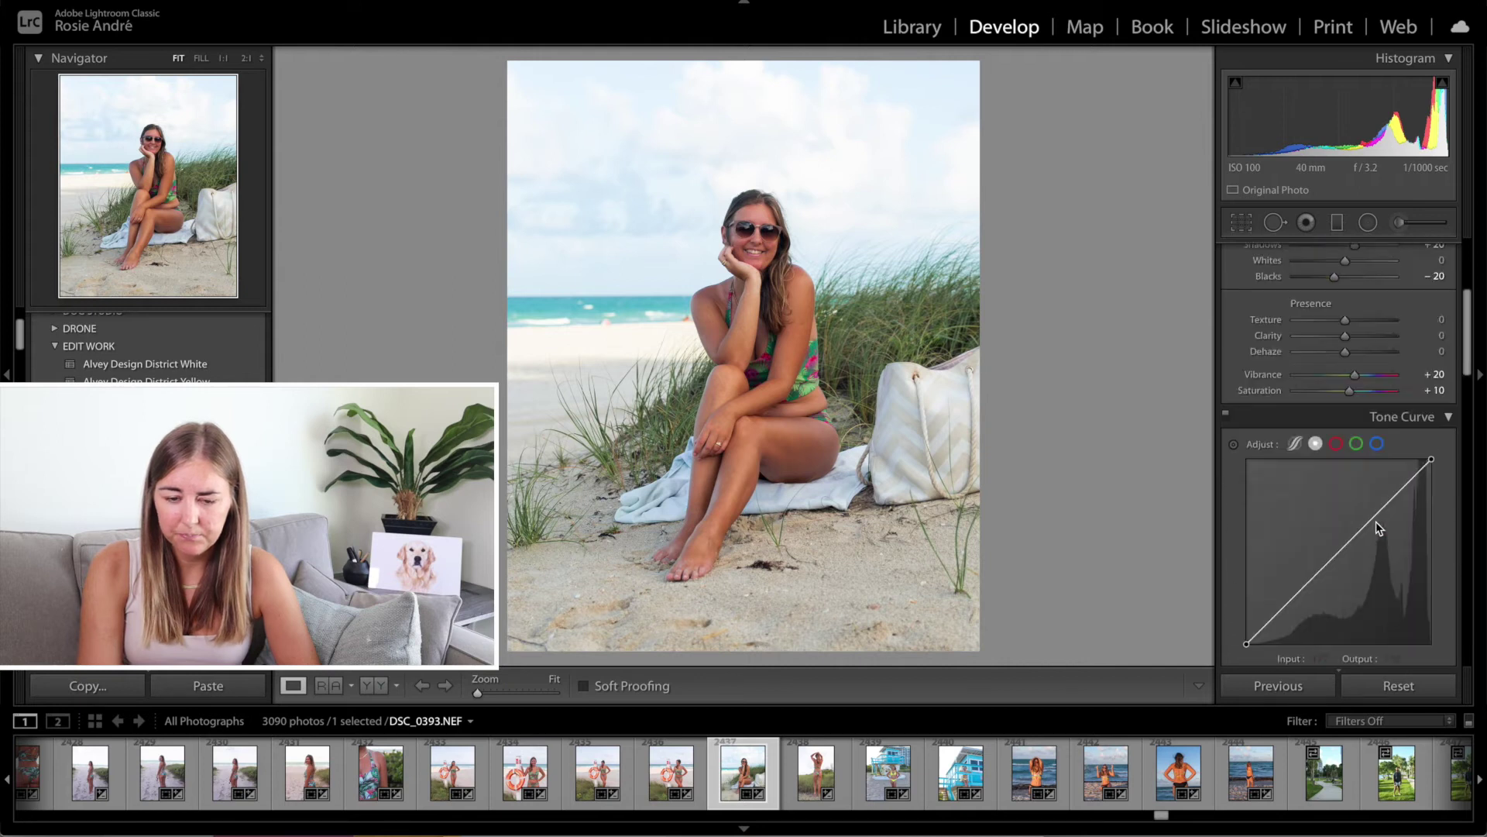
click(366, 687)
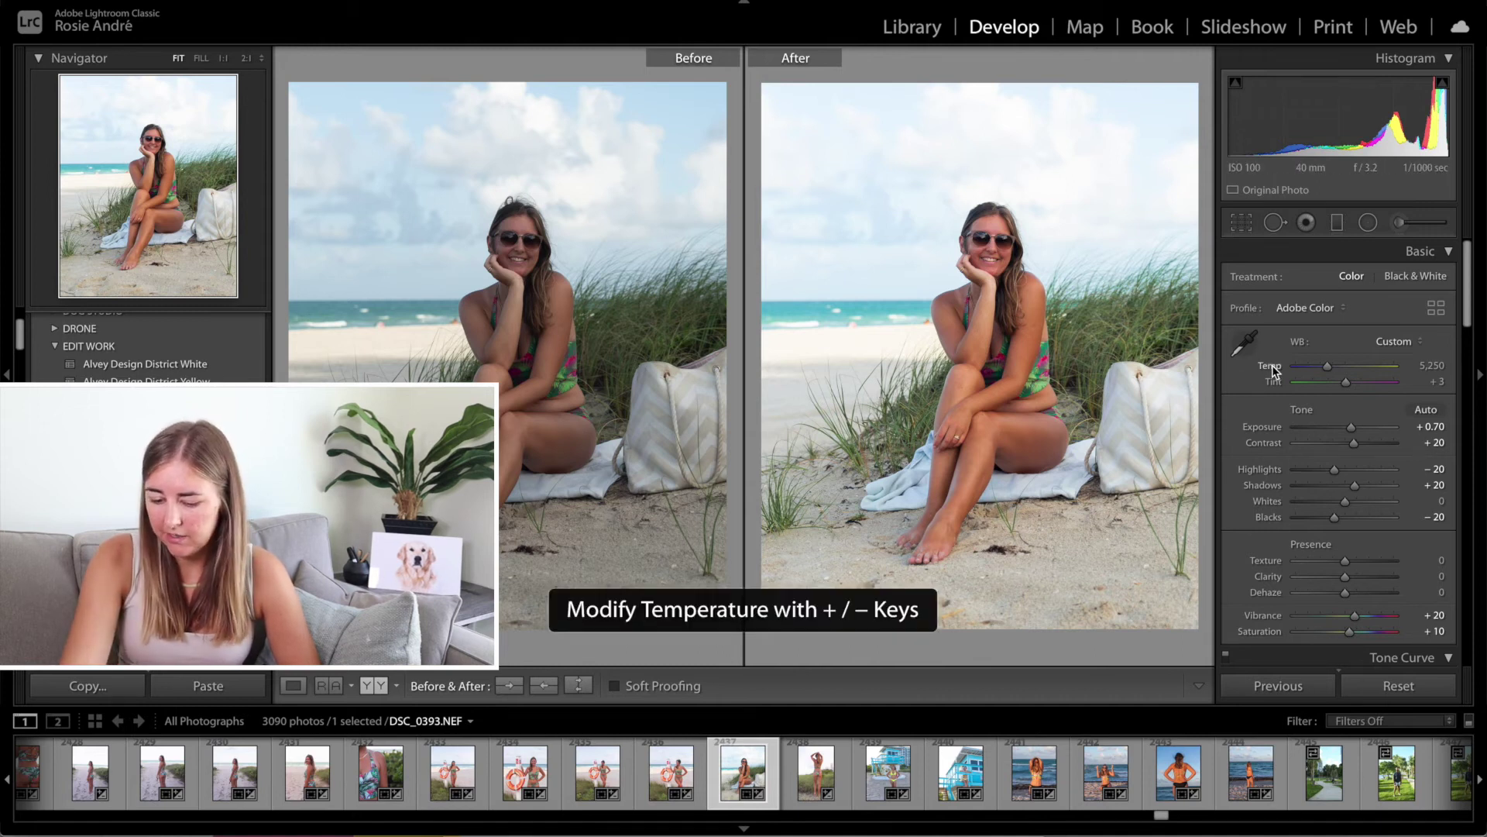
key(plus)
key(plus)
key(plus)
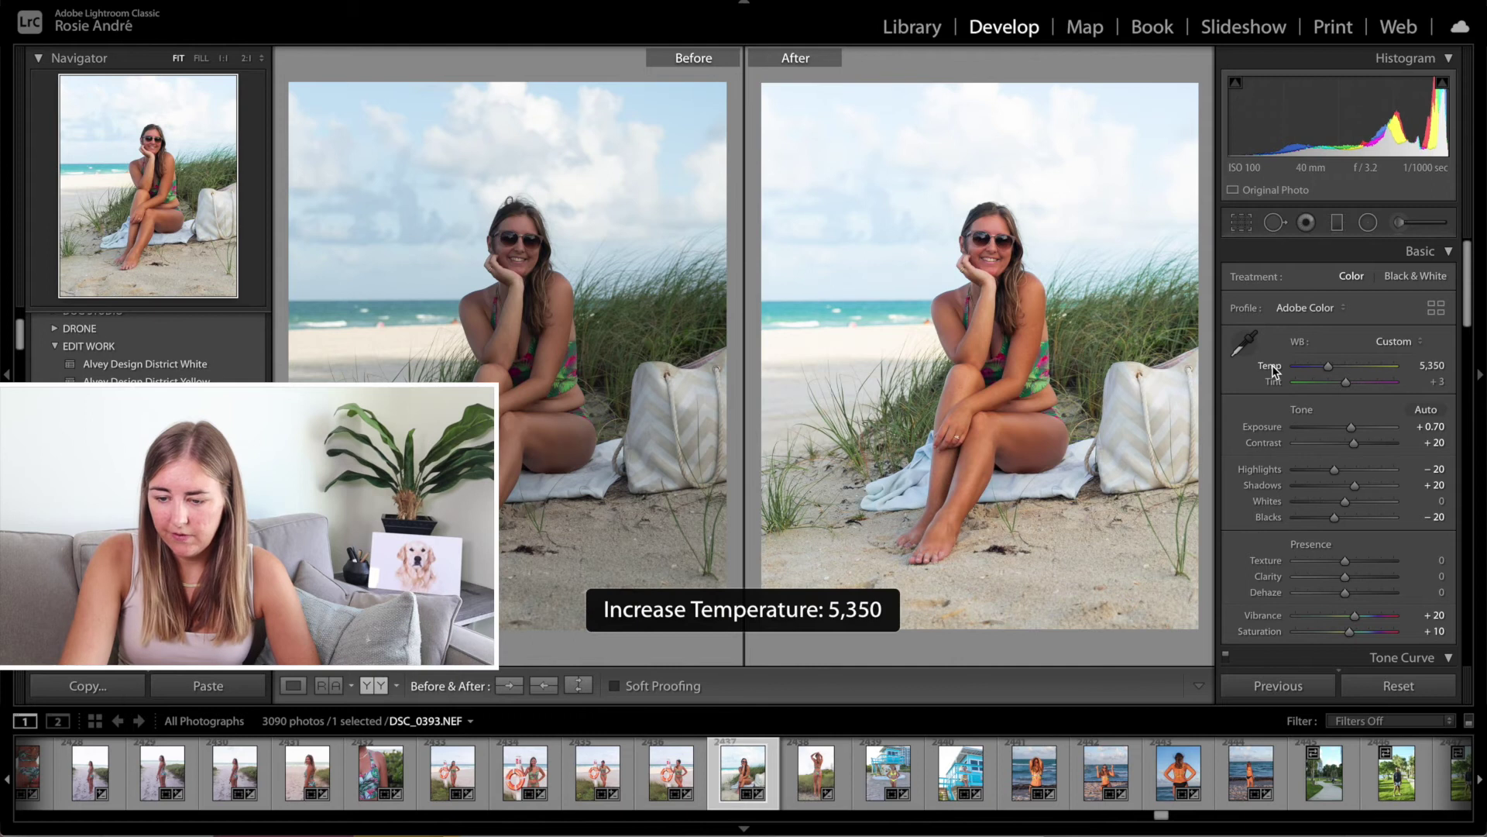
key(plus)
key(plus)
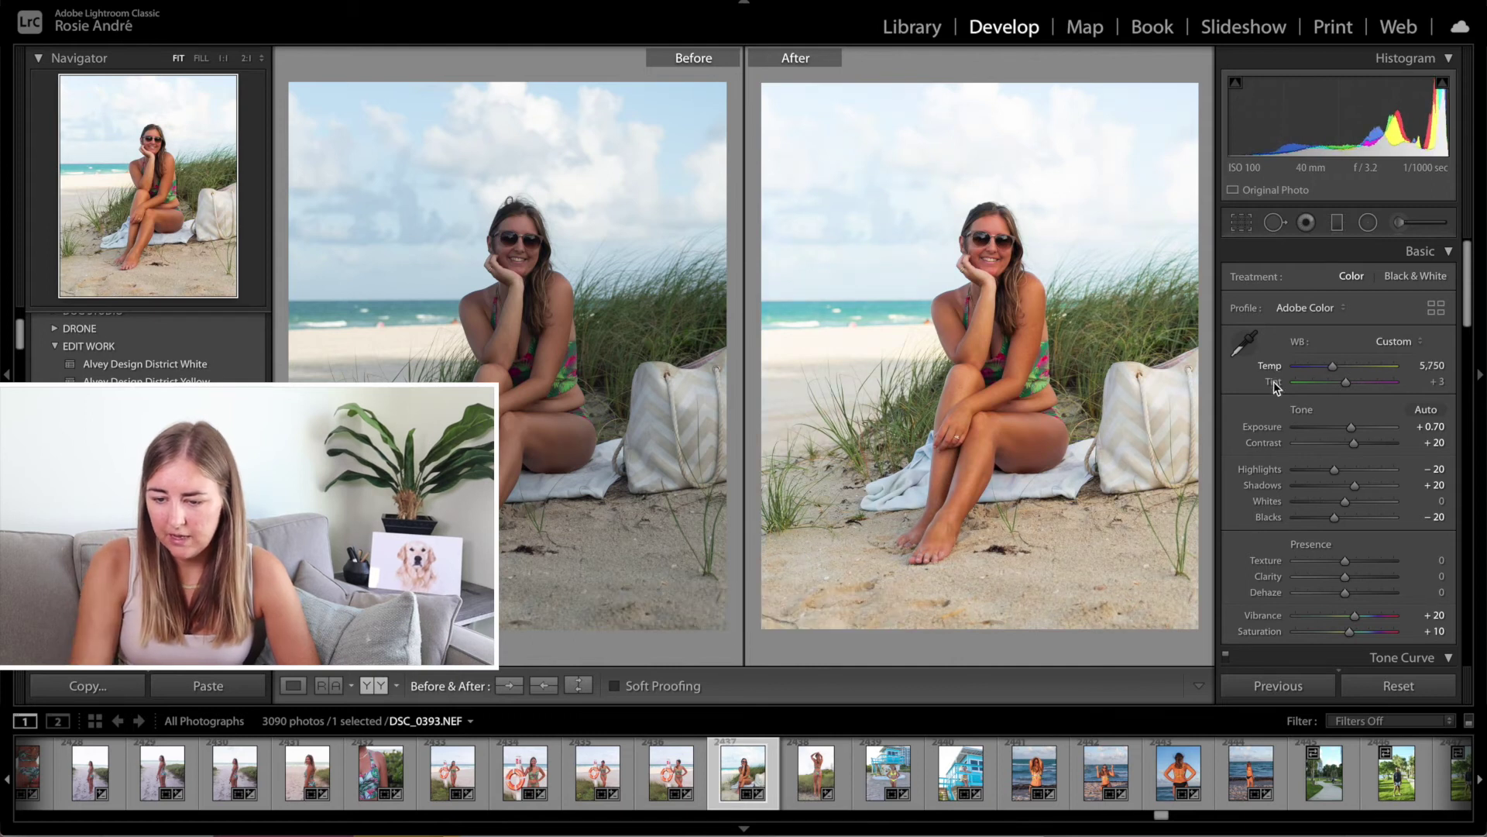
key(plus)
key(plus)
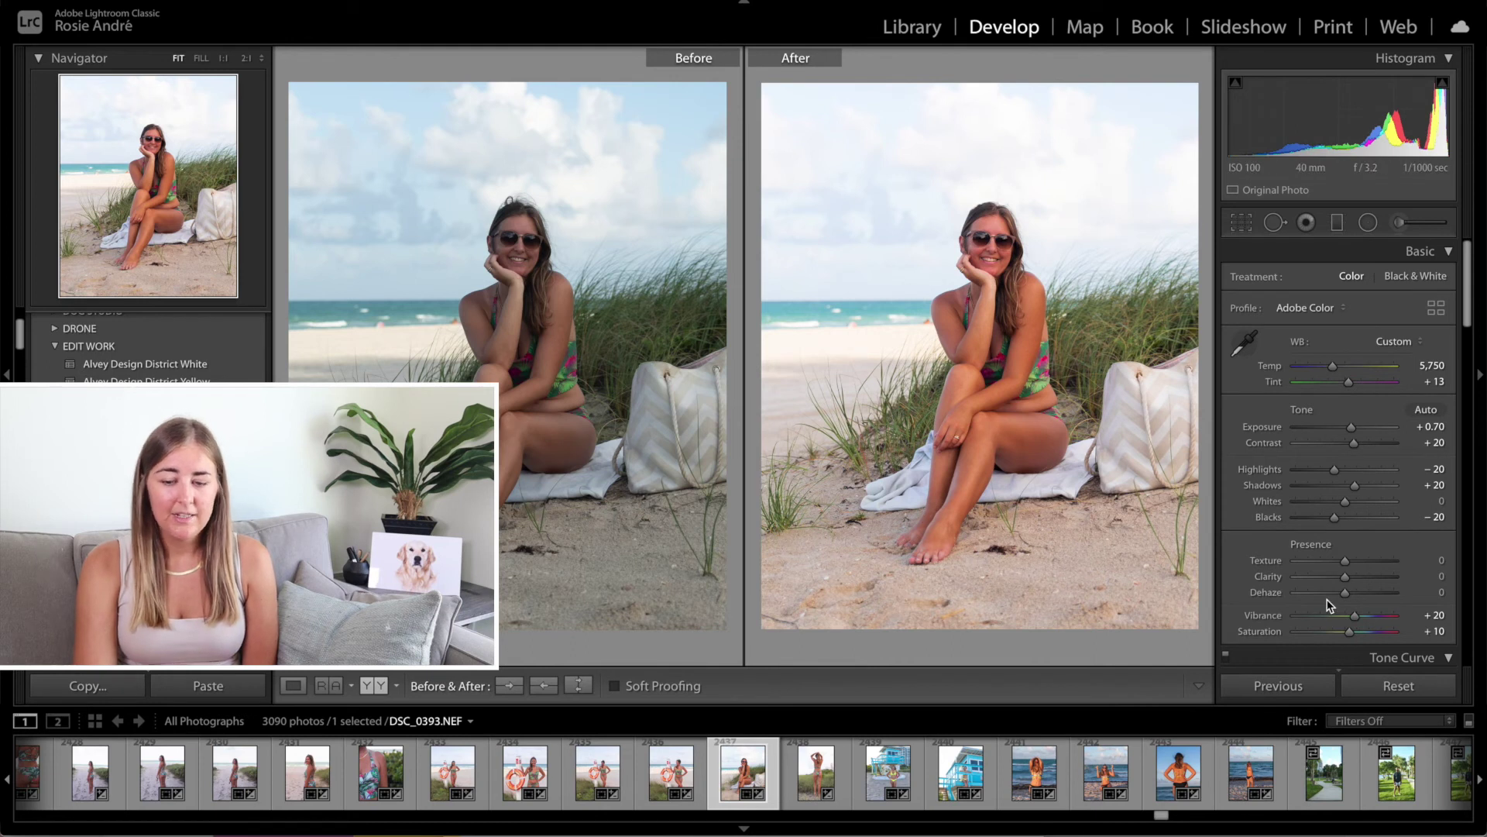
Step: Review the edited photo on its own and beside the original, magnifying the woman's face and hair in both versions
scroll(1330, 605, down, 10)
scroll(1329, 605, up, 10)
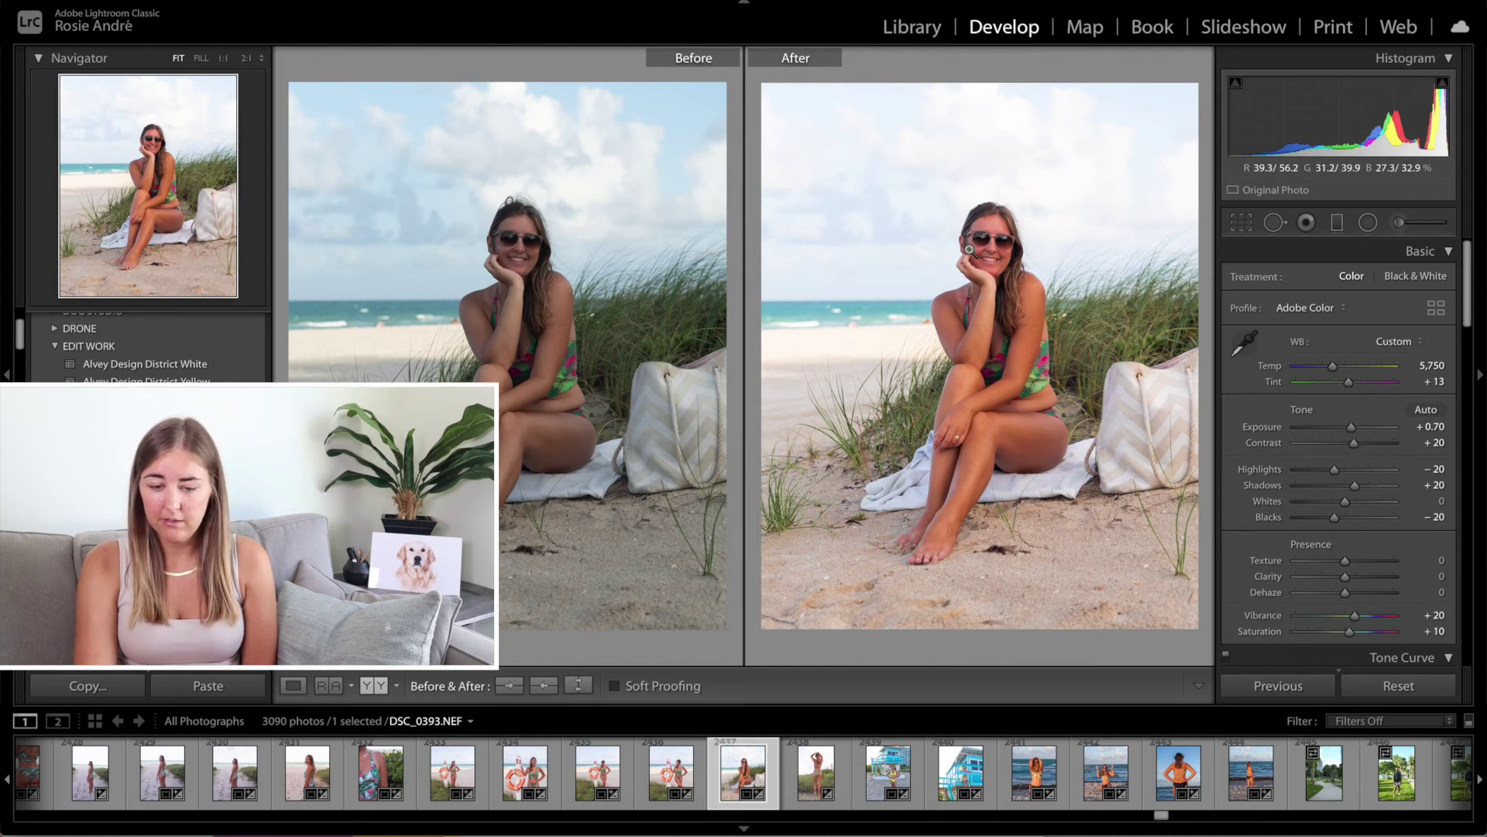
click(295, 686)
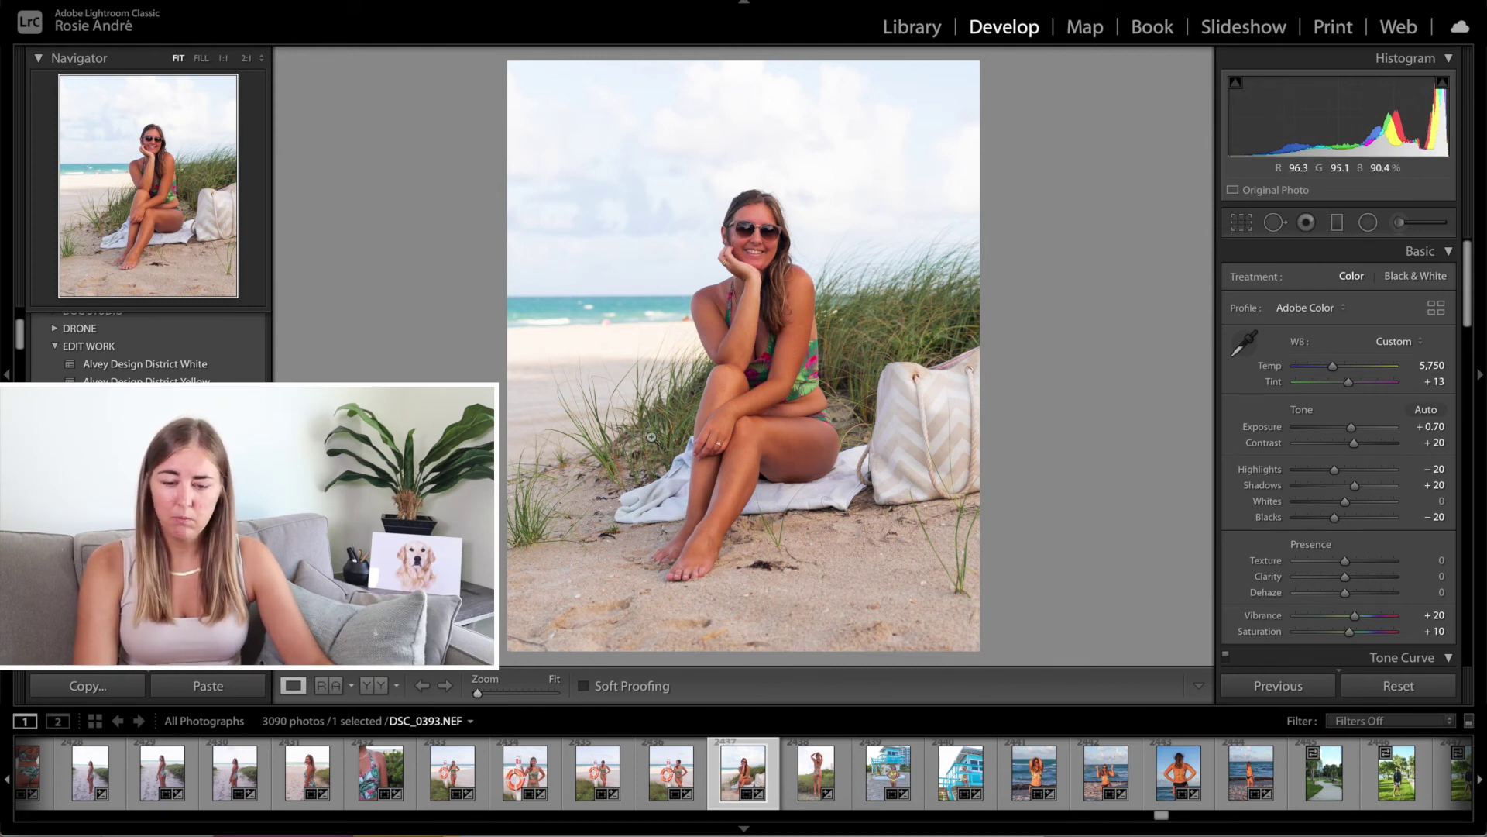
click(365, 687)
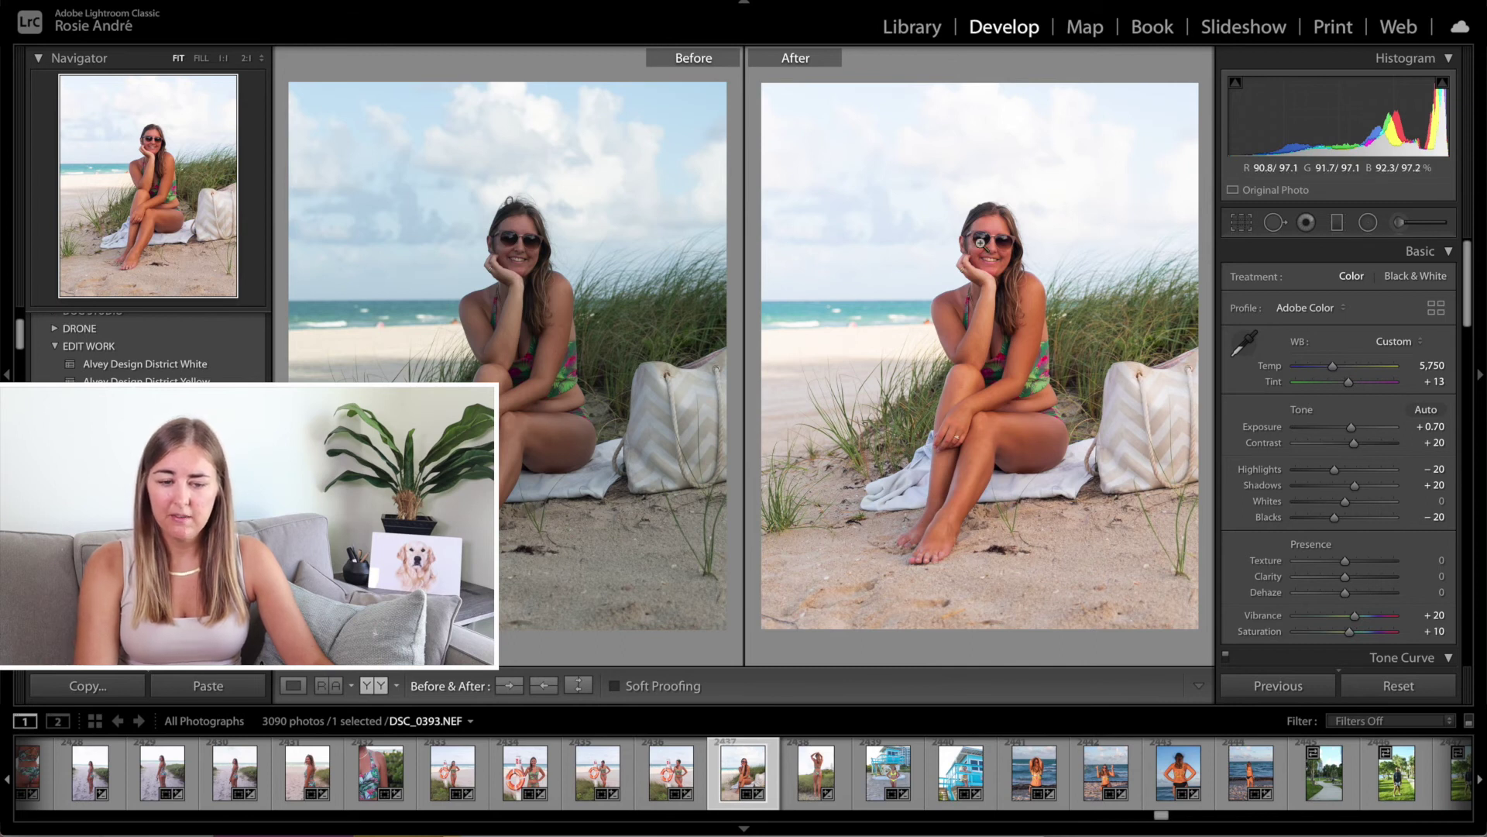
click(973, 206)
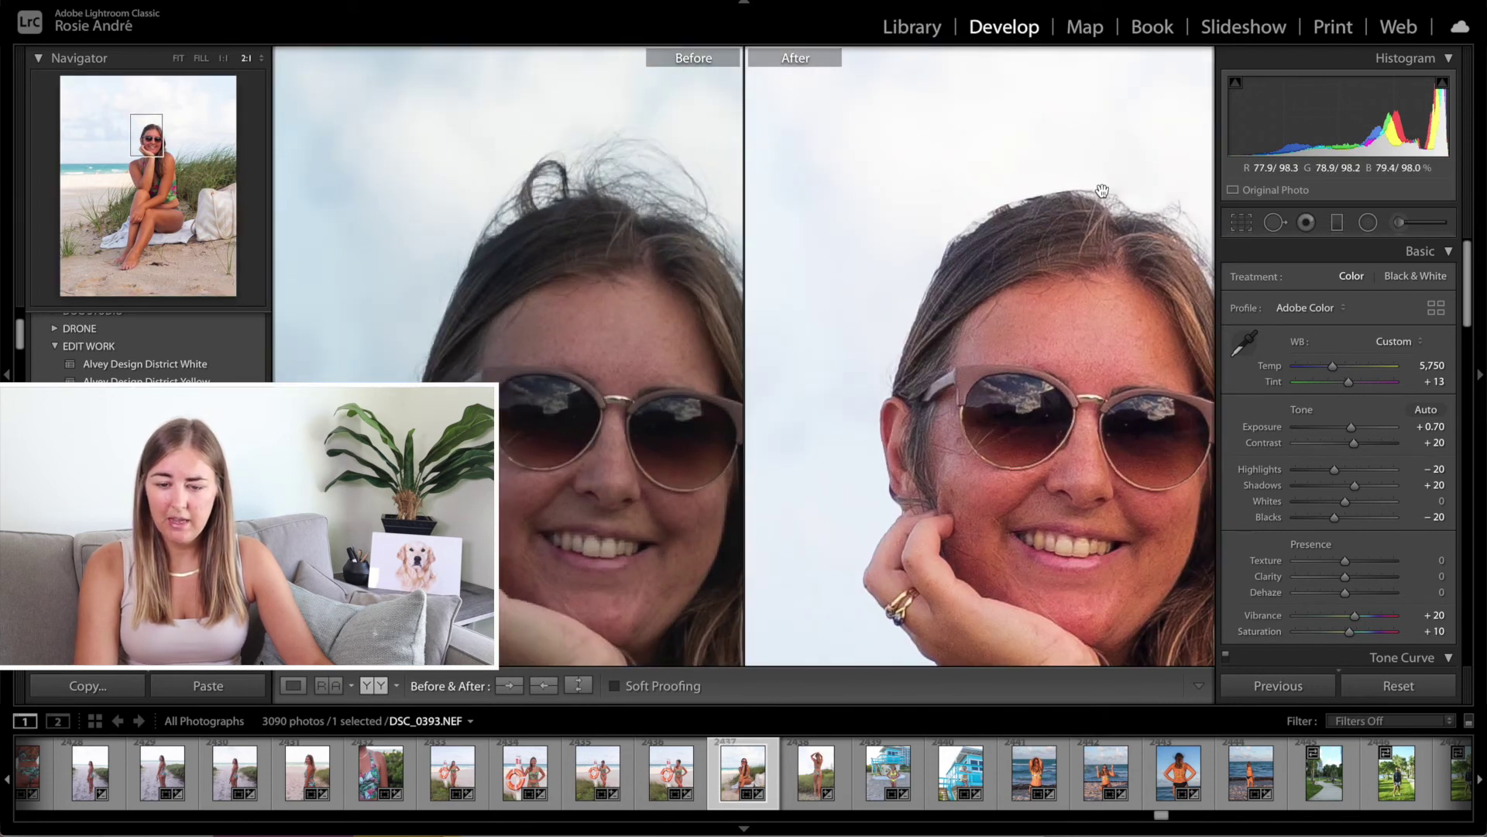